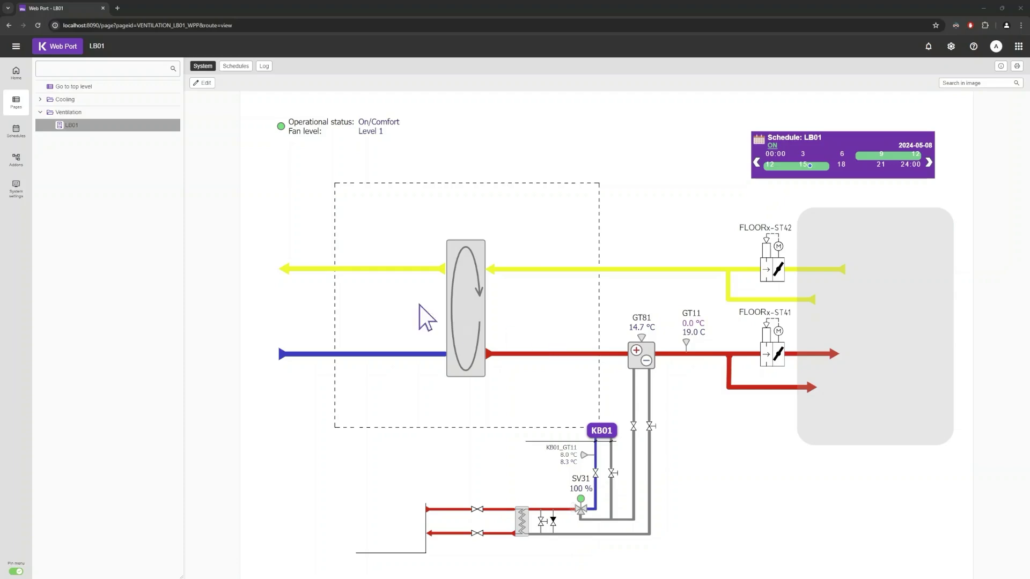
# - Open the System settings tree and expand its Access branch
pyautogui.click(17, 187)
pyautogui.click(41, 101)
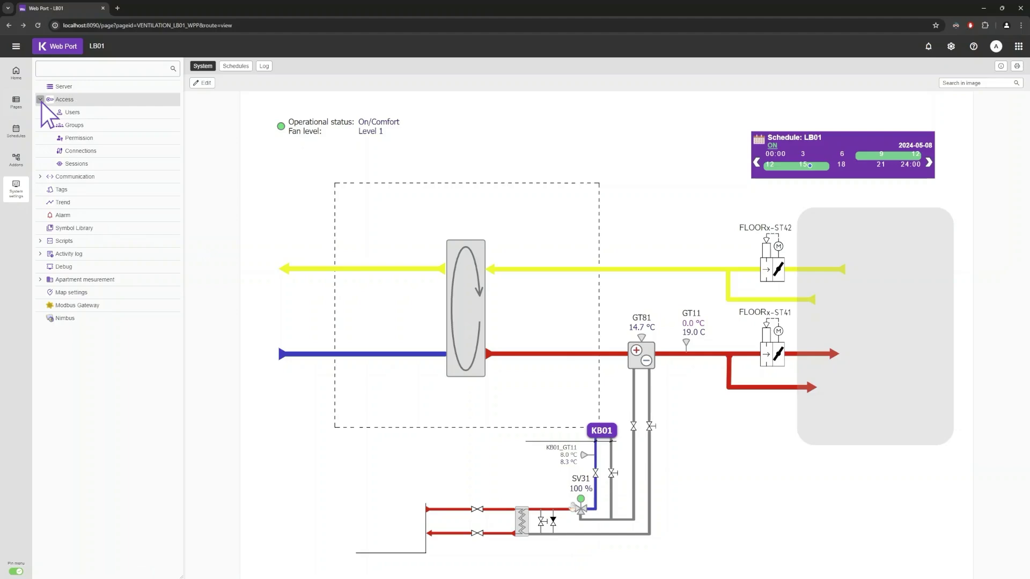
# - Start a new user named 'test' with English as its language
pyautogui.click(69, 112)
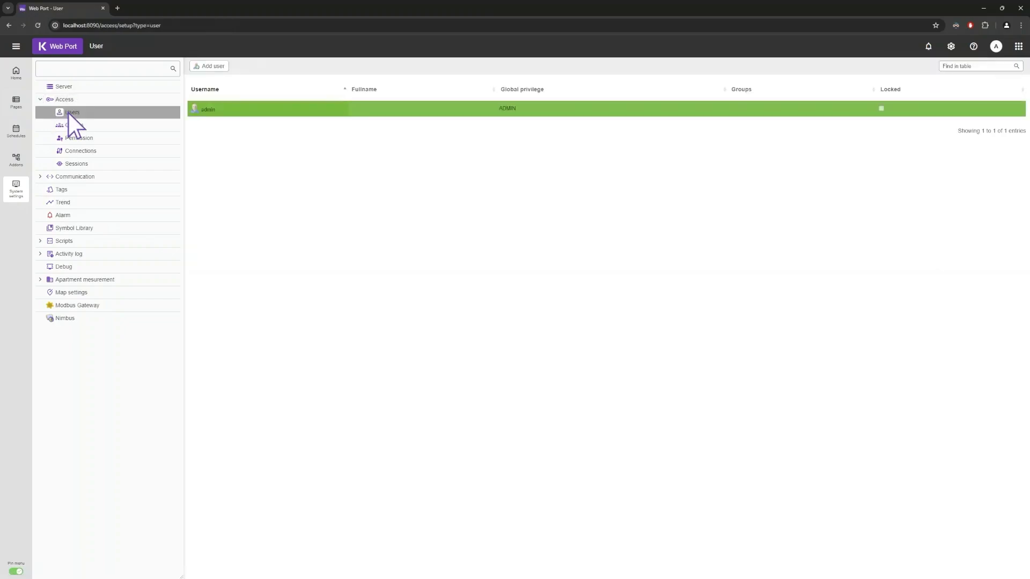
pyautogui.click(212, 68)
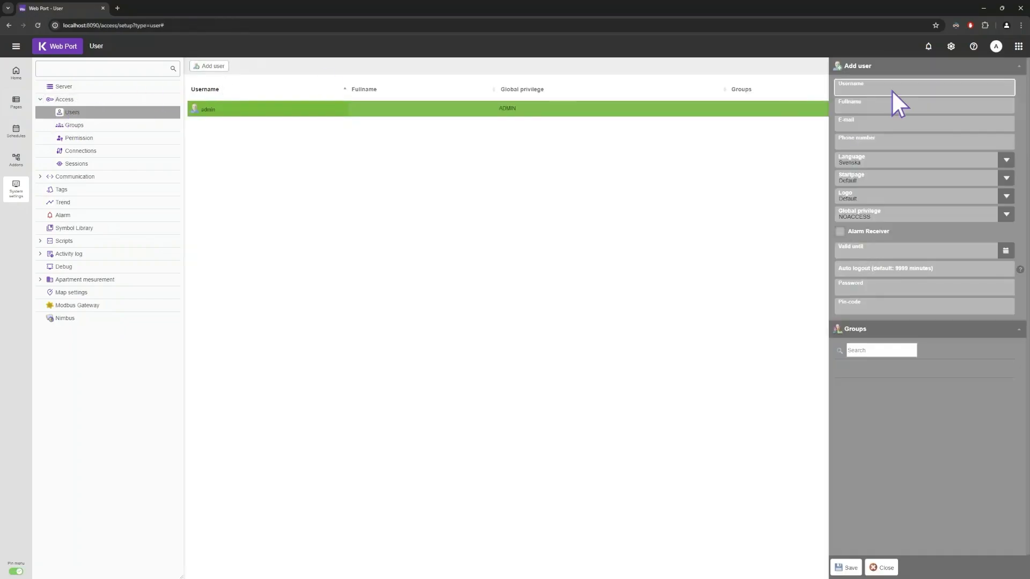
pyautogui.write('test')
pyautogui.click(1006, 159)
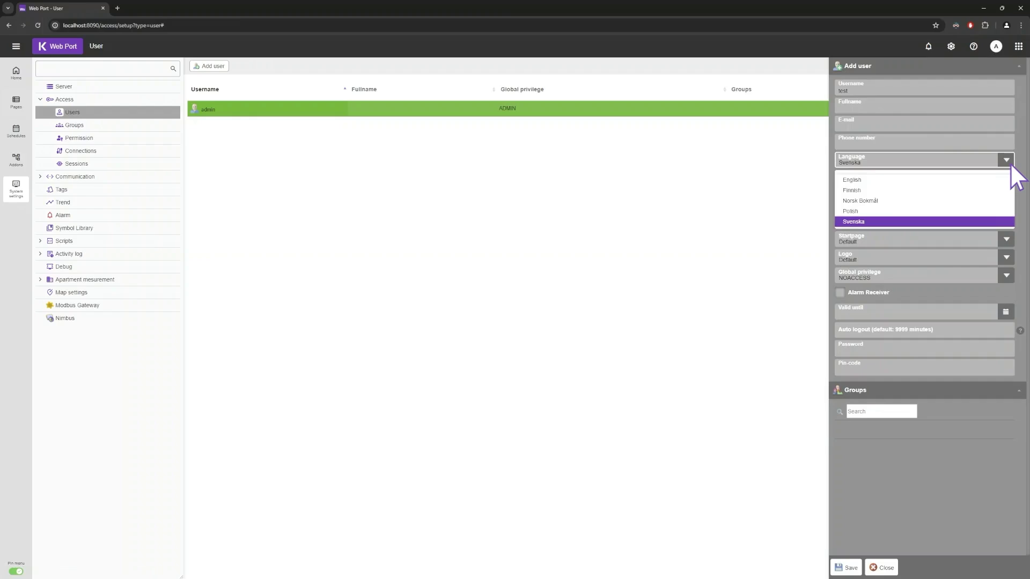
pyautogui.click(870, 181)
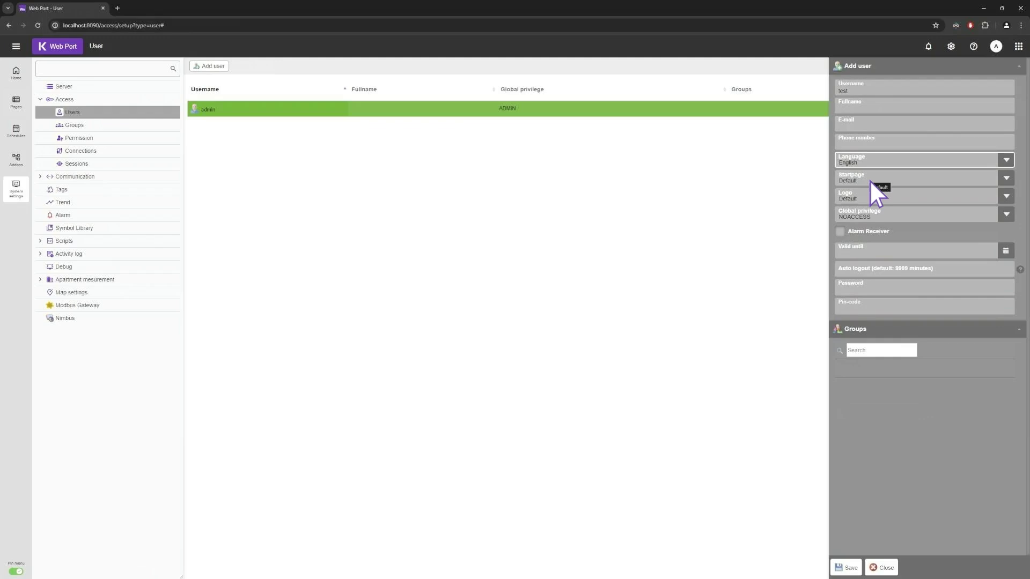
pyautogui.click(1006, 214)
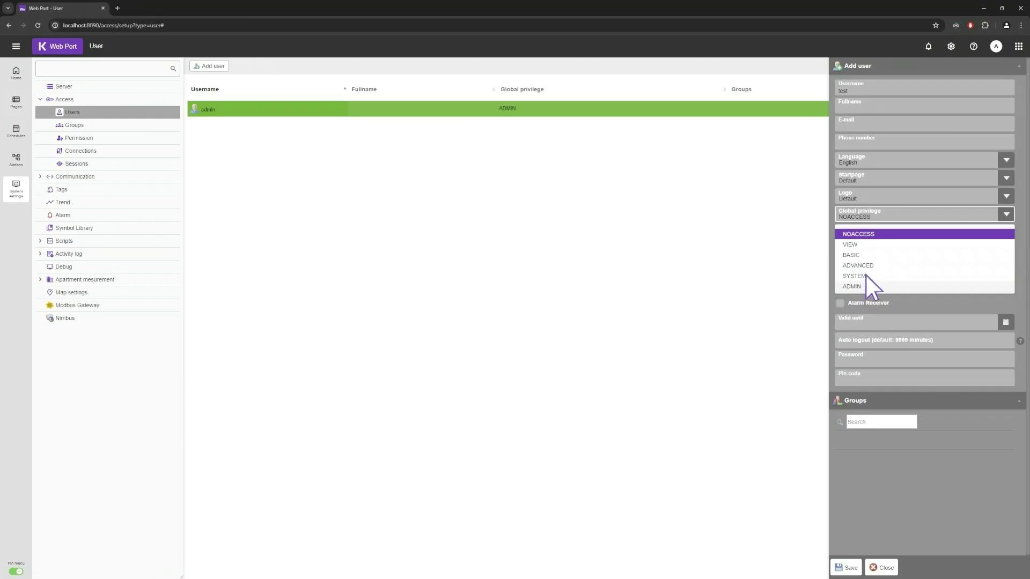
# - Keep NOACCESS global privilege, enter a password, and save user test
pyautogui.click(877, 234)
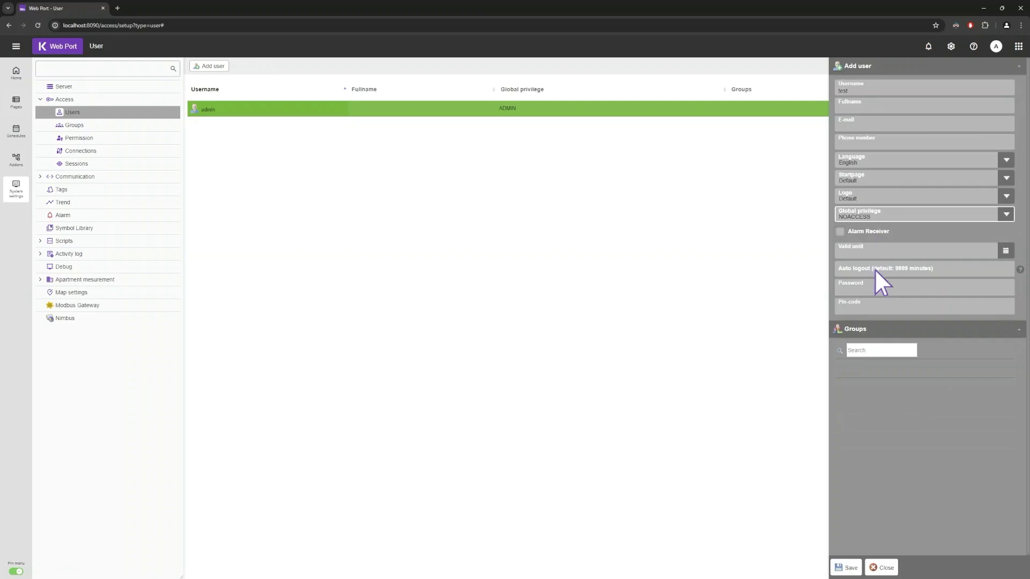
pyautogui.click(874, 284)
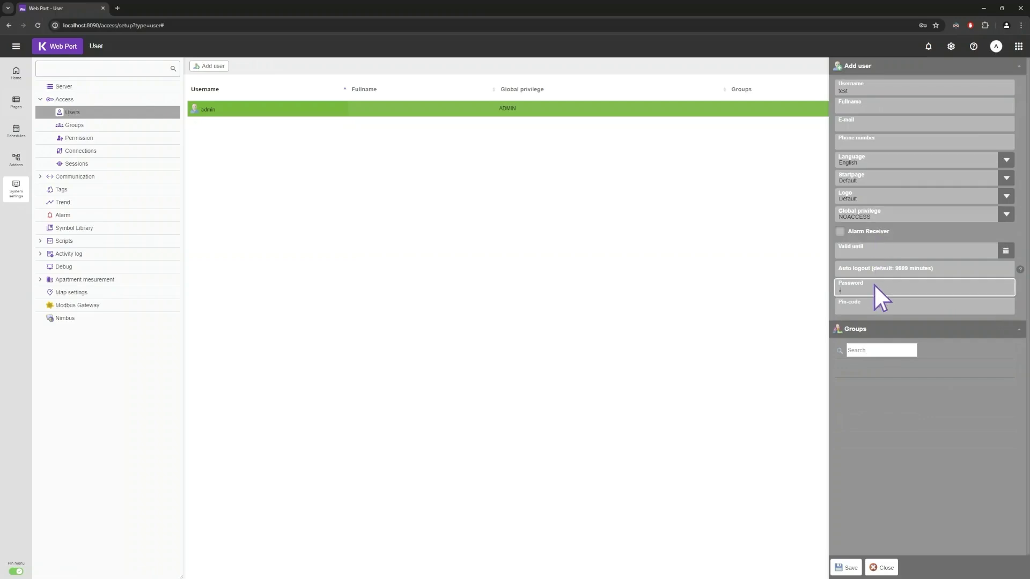
pyautogui.click(845, 567)
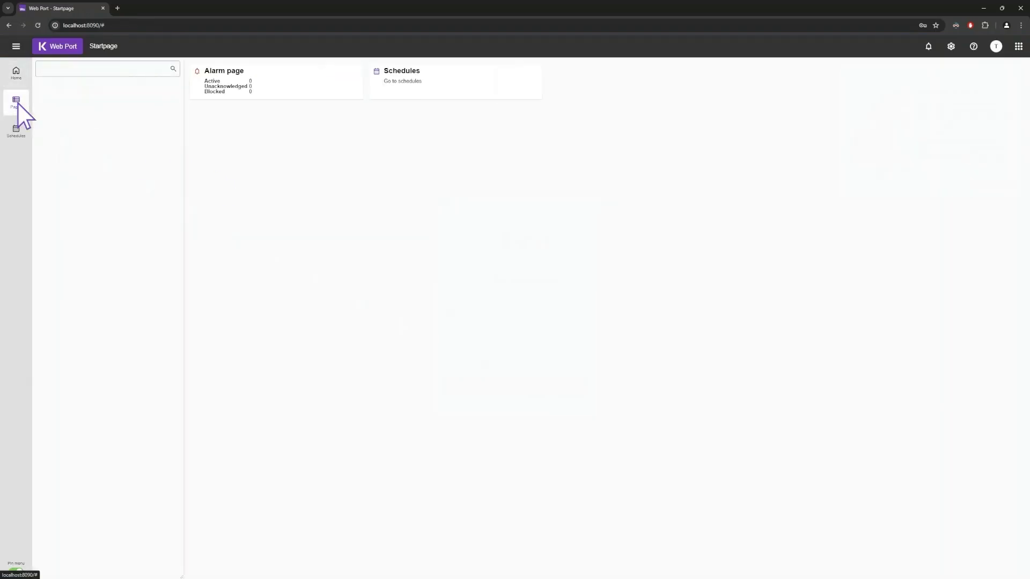
pyautogui.click(15, 134)
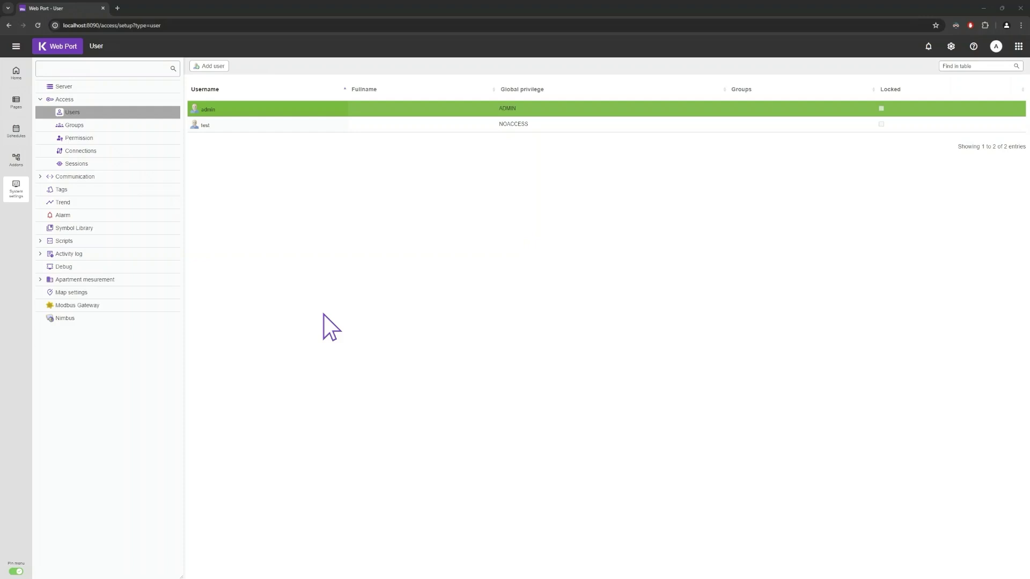
# - Create group 'Team Test' with start page VENTILATION_LB01_WPP and VIEW privilege
pyautogui.click(78, 125)
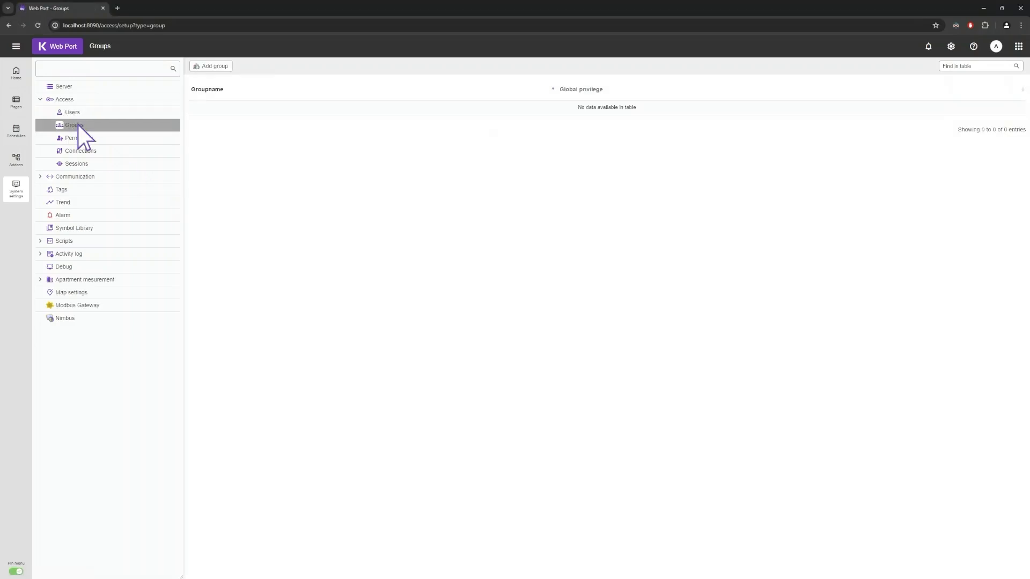
pyautogui.click(206, 66)
pyautogui.write('T')
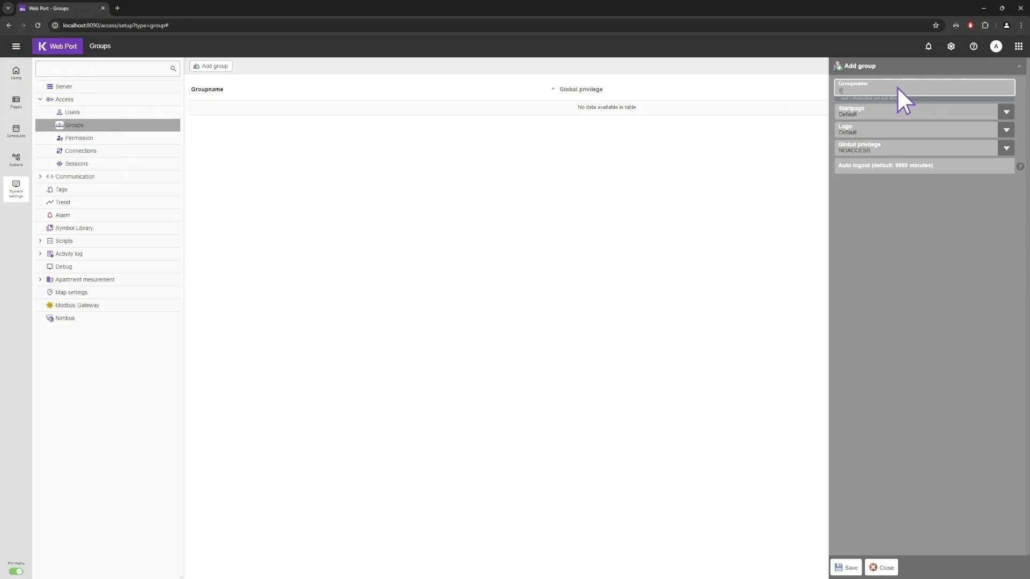
pyautogui.write('eam Test')
pyautogui.click(1007, 111)
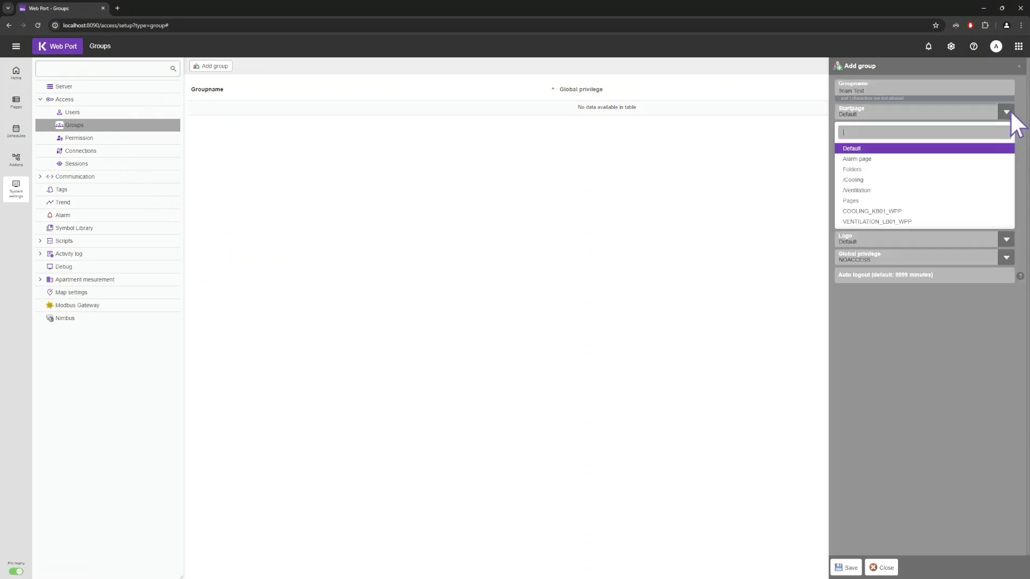
pyautogui.click(901, 221)
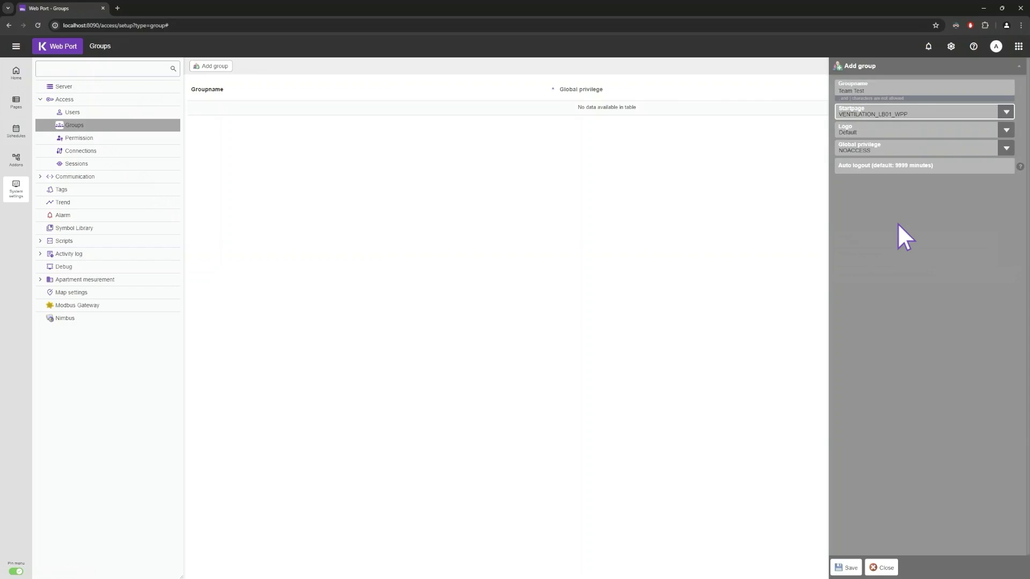
pyautogui.click(1003, 149)
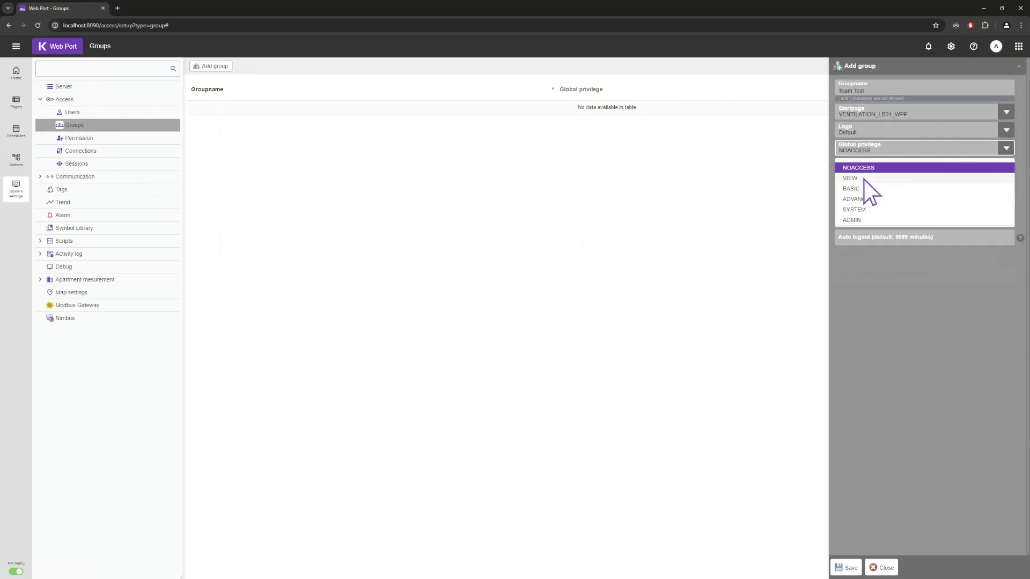
pyautogui.click(863, 179)
pyautogui.click(848, 568)
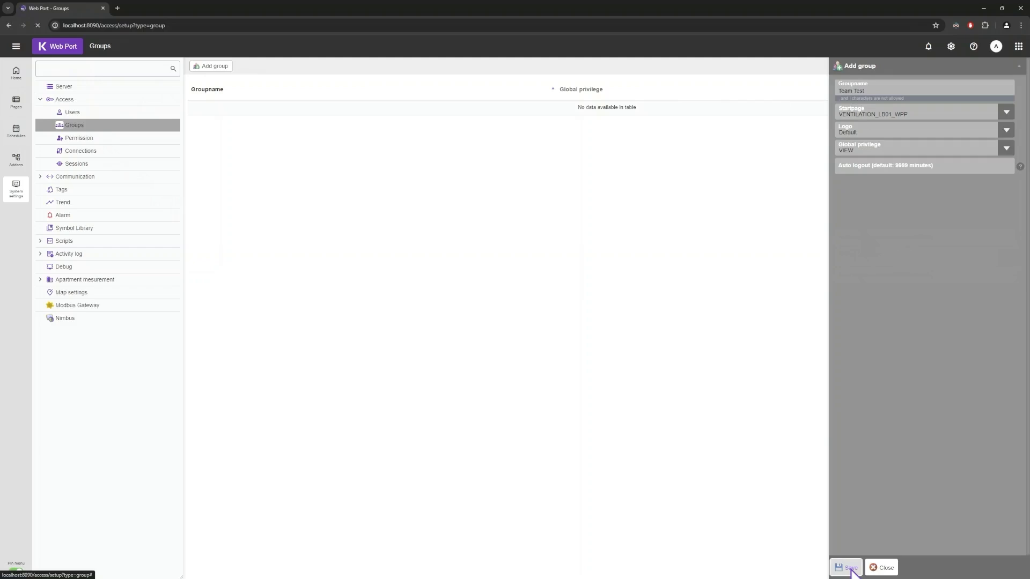
# - Make user test a member of the Team Test group
pyautogui.click(108, 110)
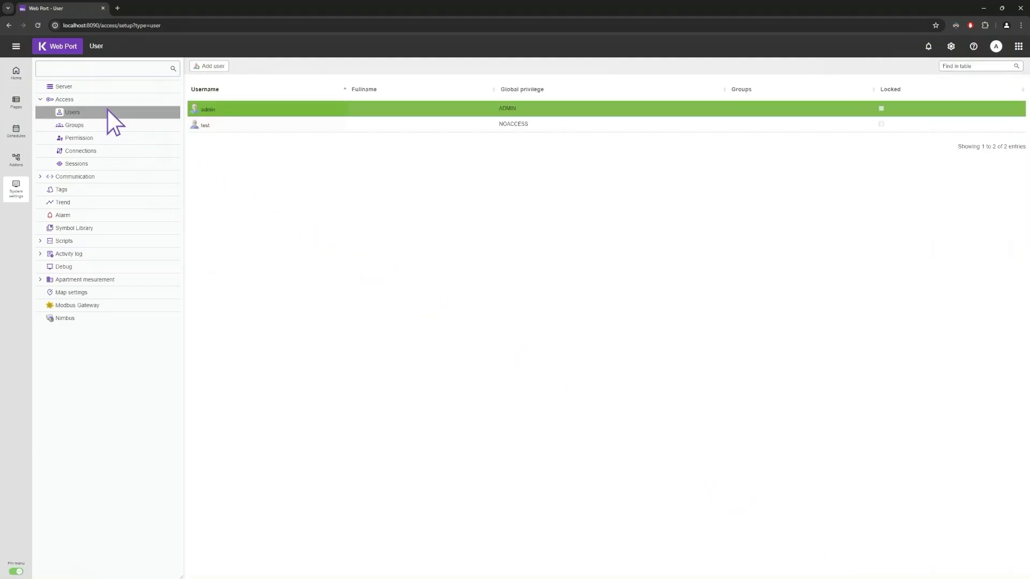
pyautogui.click(210, 126)
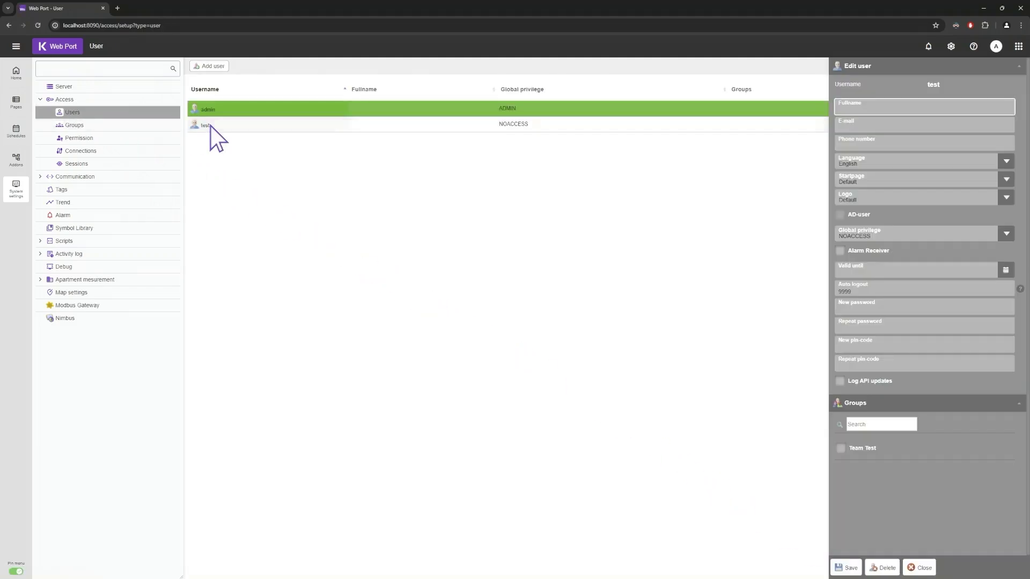
pyautogui.click(841, 448)
pyautogui.click(847, 567)
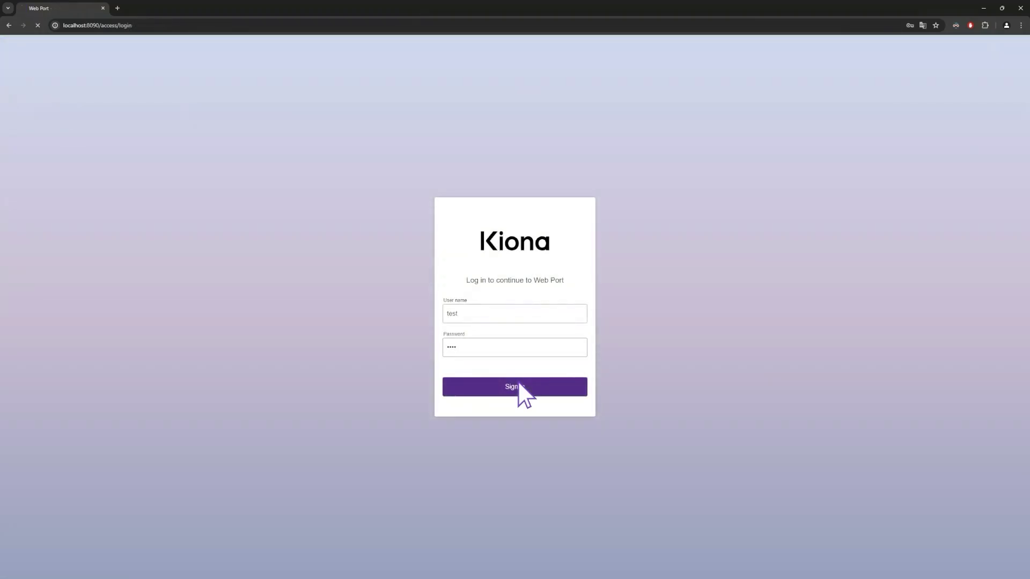
# - Sign in as test, view the GT11 sensor panel on LB01, then cancel it
pyautogui.click(519, 382)
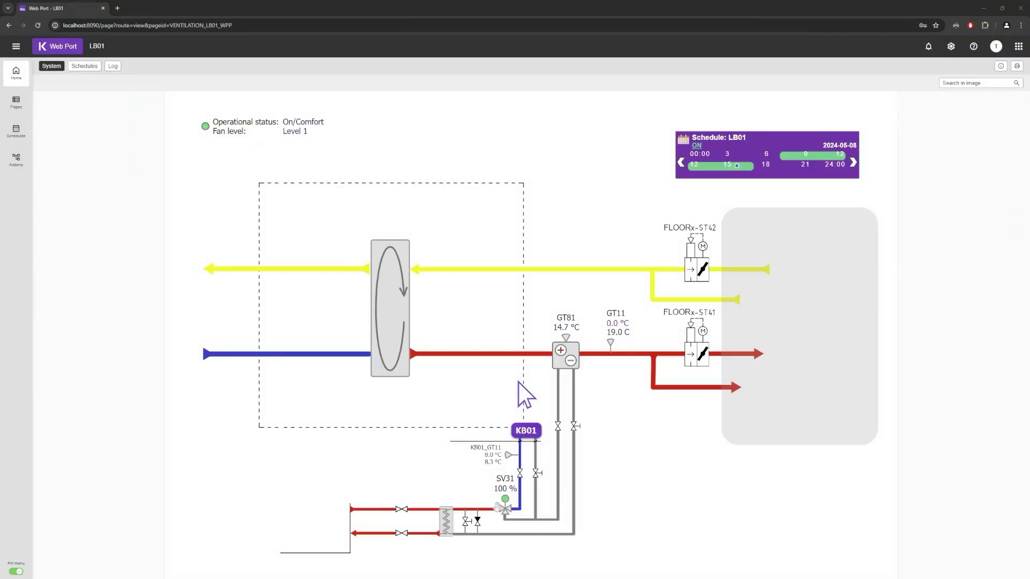
pyautogui.click(620, 335)
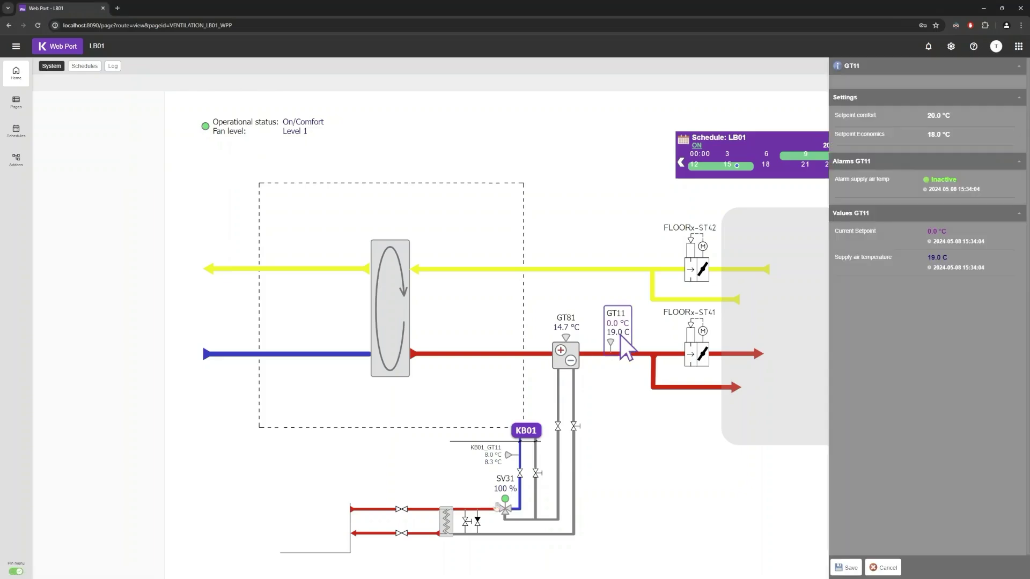
pyautogui.click(884, 567)
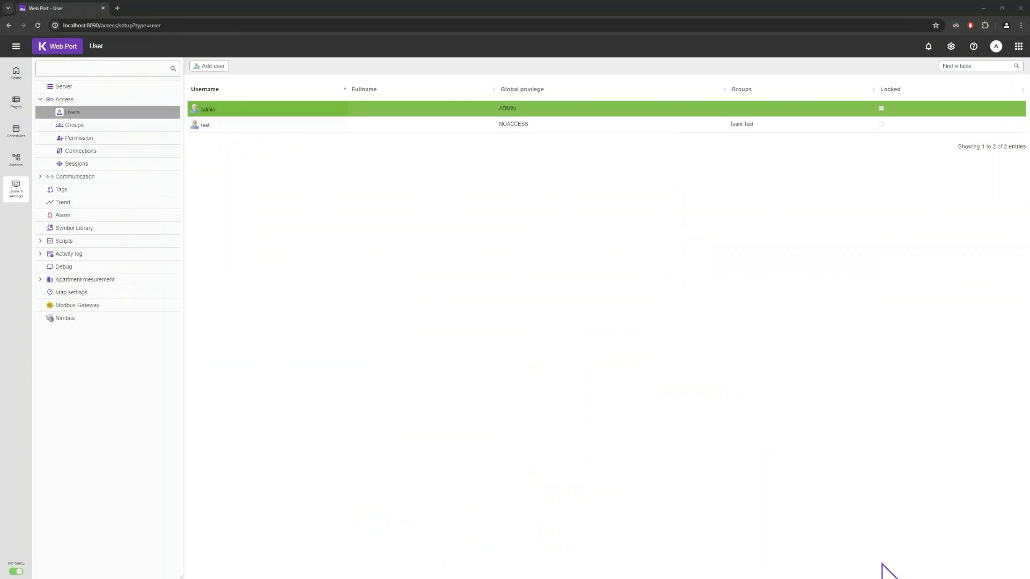
# - Add a page permission with group Team Test, page LB01, privilege VIEW
pyautogui.click(89, 140)
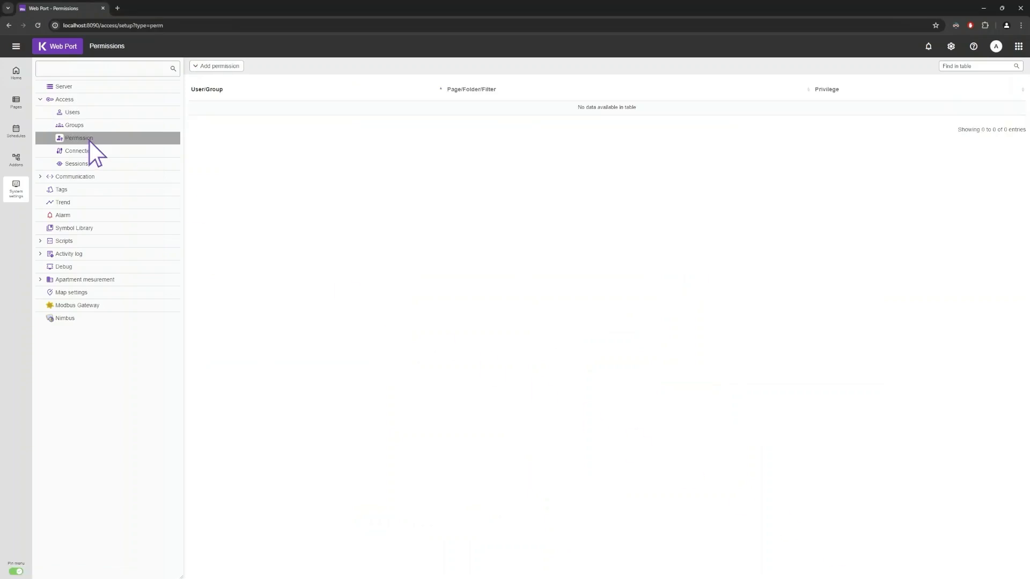
pyautogui.click(196, 67)
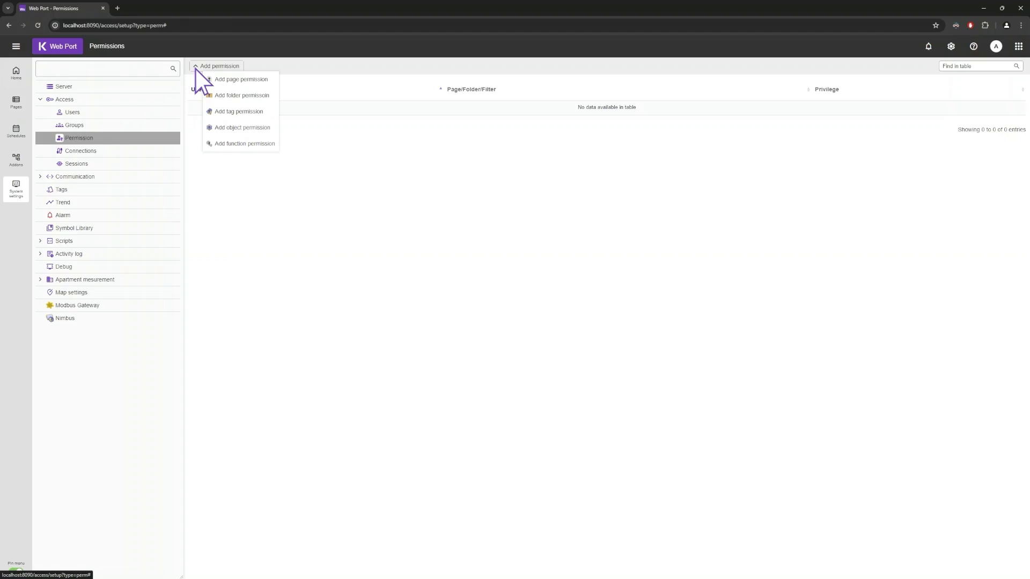
pyautogui.click(228, 79)
pyautogui.click(1007, 88)
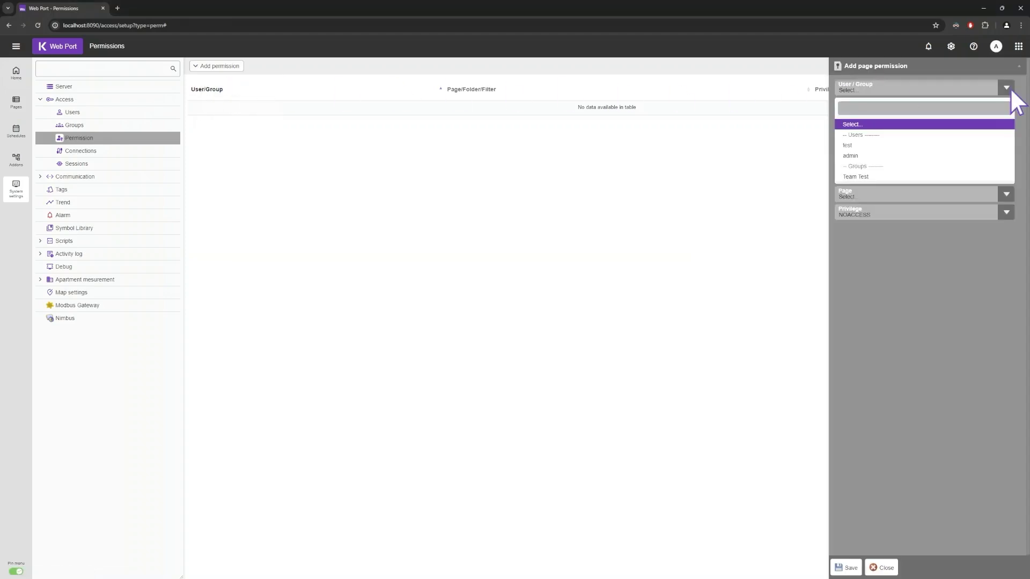
pyautogui.click(878, 176)
pyautogui.click(1009, 106)
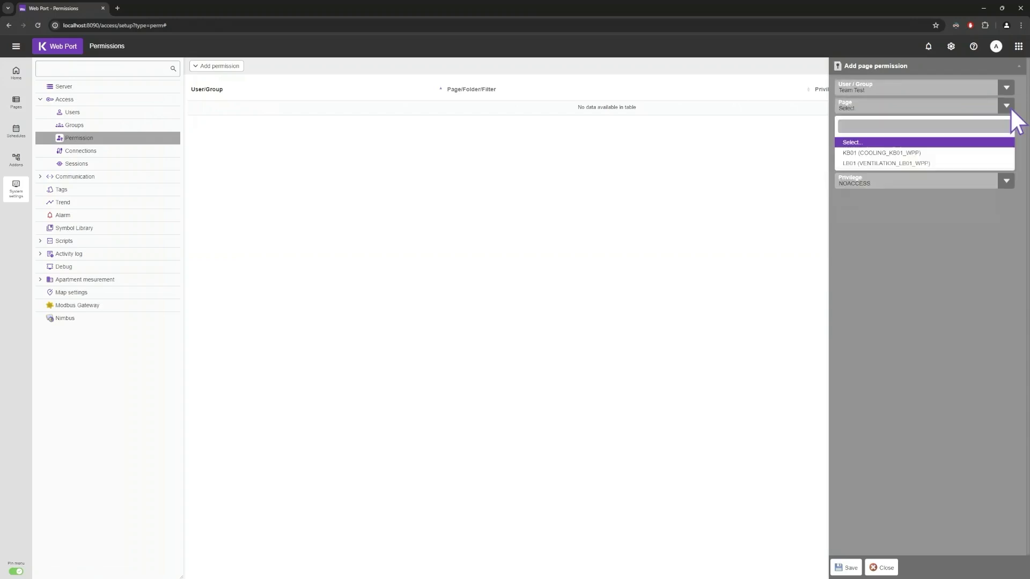
pyautogui.click(934, 159)
pyautogui.click(1010, 127)
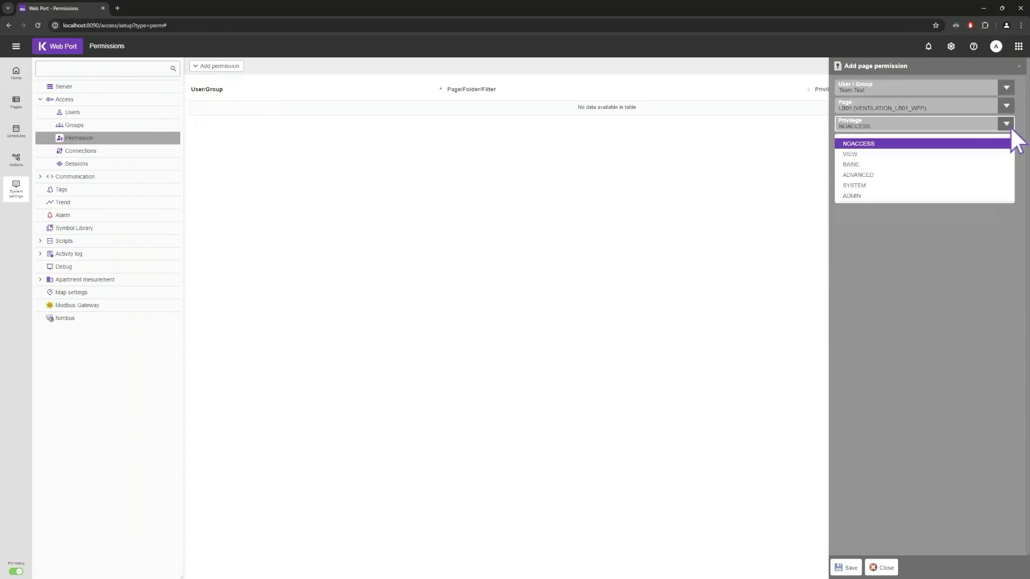
pyautogui.click(865, 155)
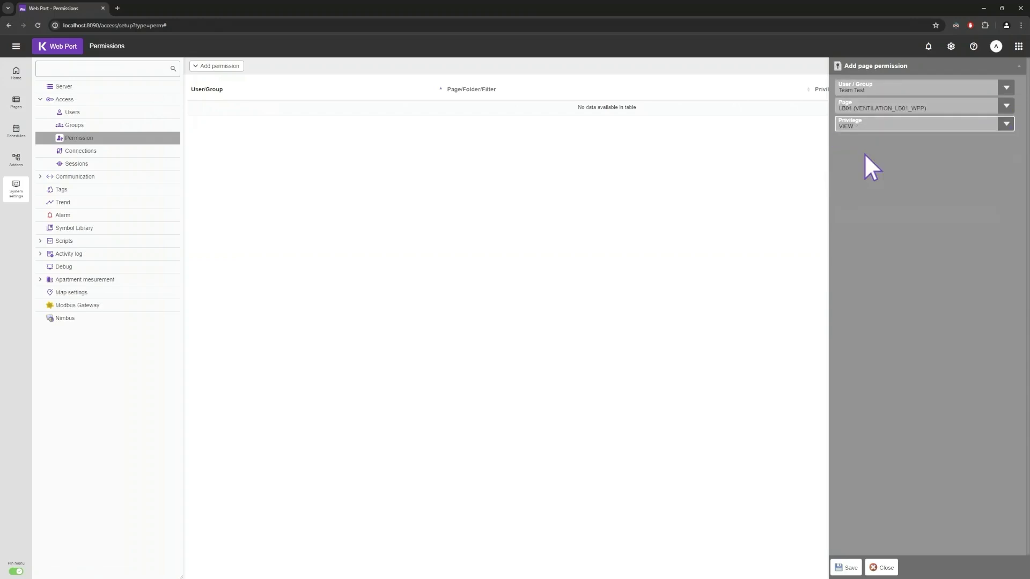
pyautogui.click(850, 572)
# - Start a folder permission for user test on the /Cooling folder
pyautogui.click(225, 67)
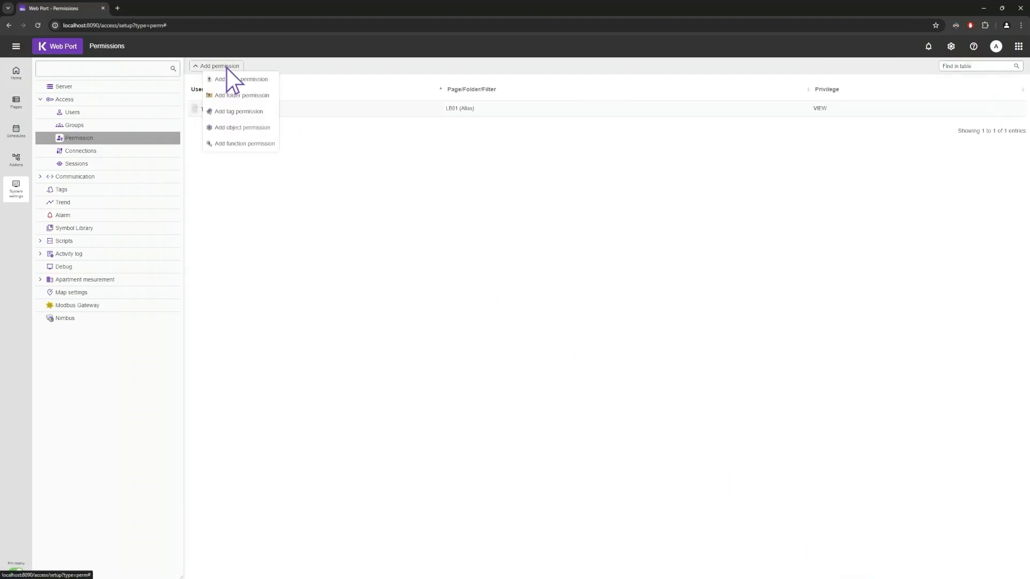
pyautogui.click(229, 95)
pyautogui.click(1007, 89)
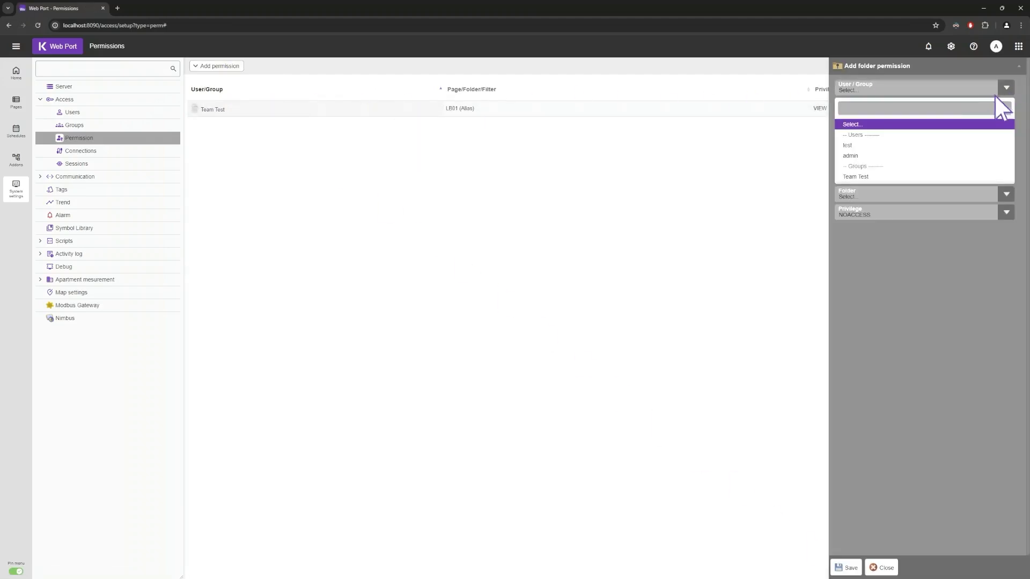
pyautogui.click(872, 144)
pyautogui.click(1007, 106)
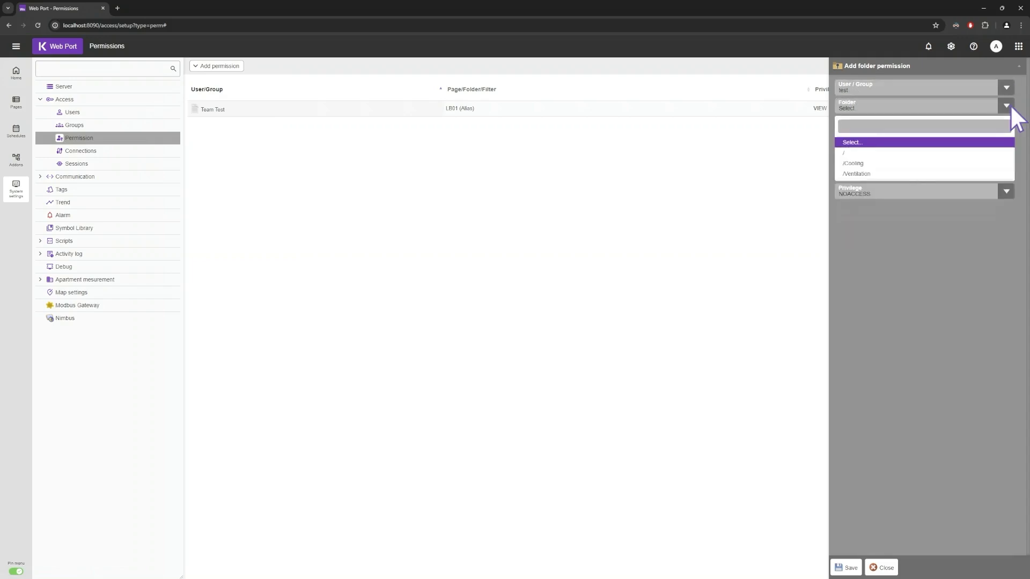
pyautogui.click(868, 163)
pyautogui.click(1011, 125)
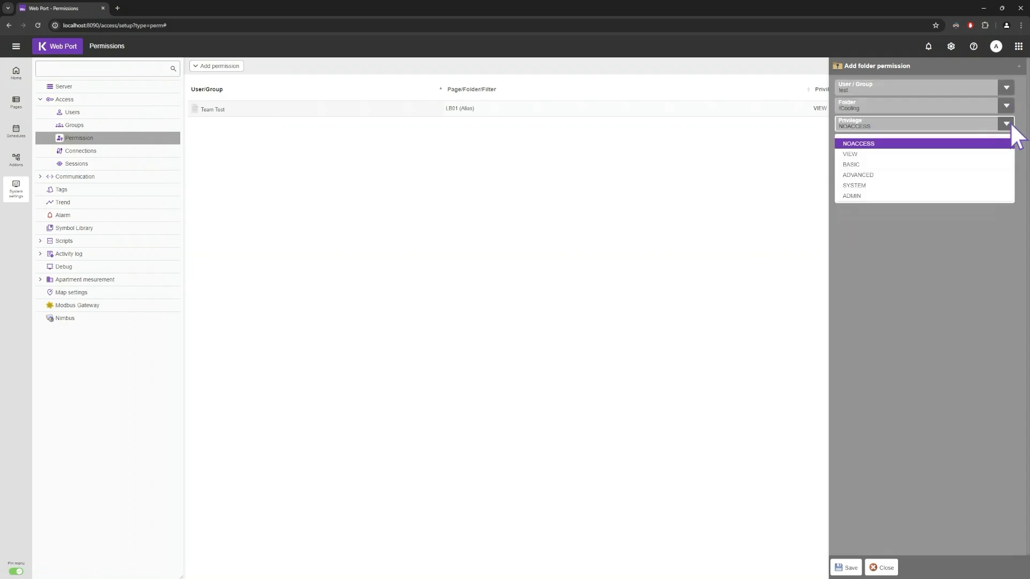
# - Save the /Cooling folder permission as ADMIN and start a tag permission for user test
pyautogui.click(867, 196)
pyautogui.click(846, 569)
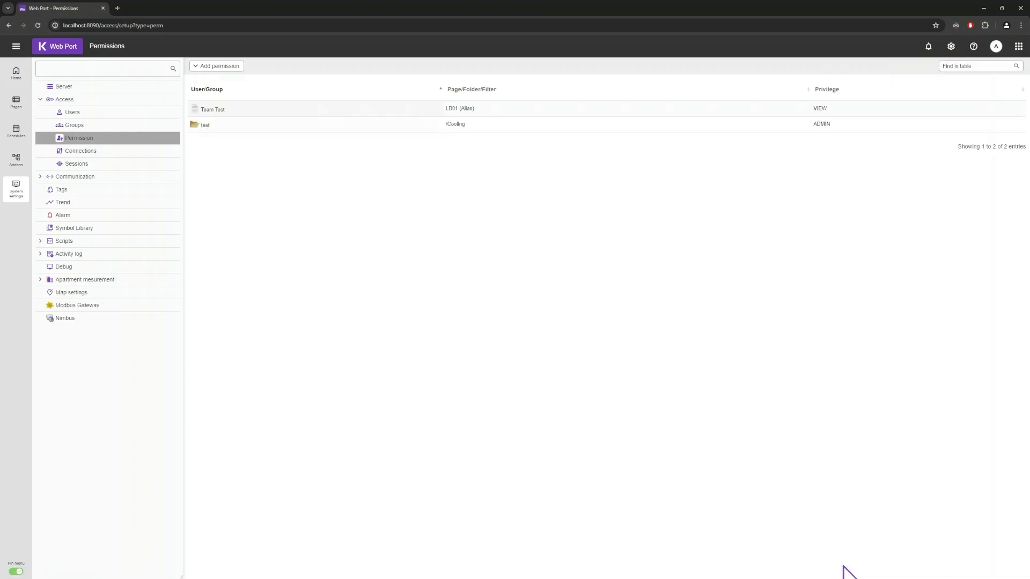
pyautogui.click(218, 68)
pyautogui.click(224, 110)
pyautogui.click(1007, 88)
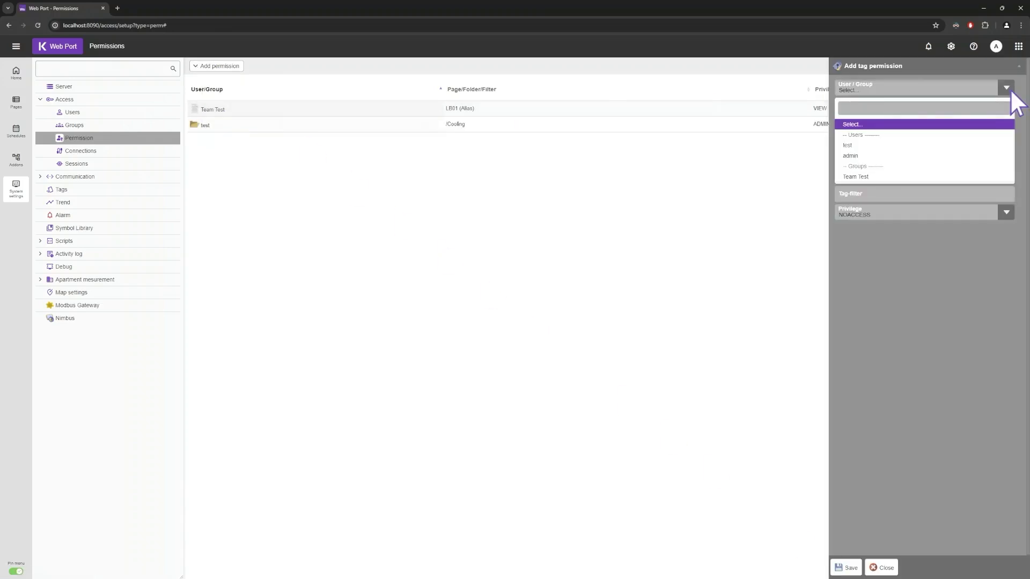
pyautogui.click(858, 144)
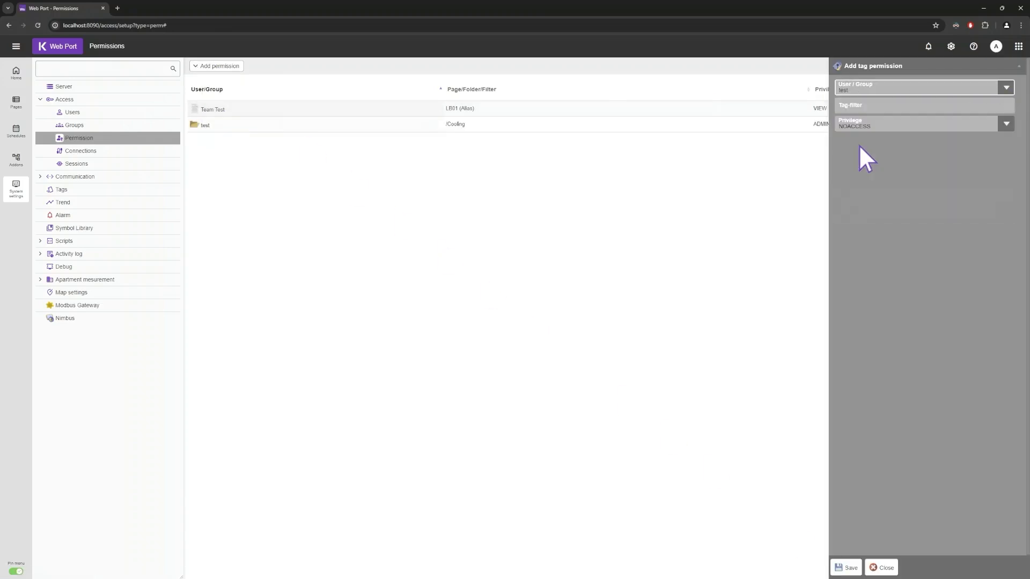
# - Set the tag filter LB01_GT11_SP1* with ADVANCED privilege and save it
pyautogui.click(902, 106)
pyautogui.write('LB01_')
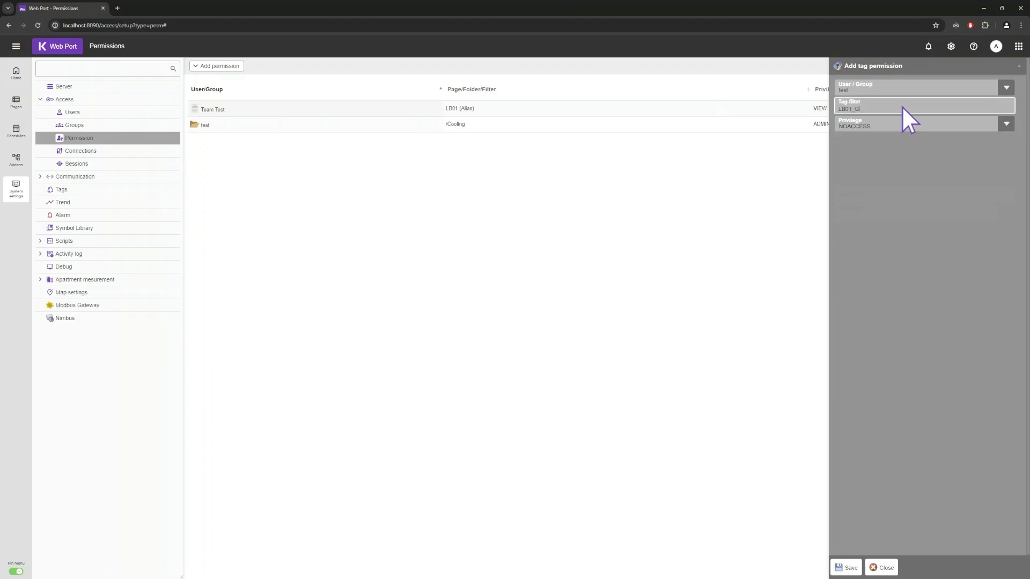
pyautogui.write('GT11_SP1')
pyautogui.click(1007, 123)
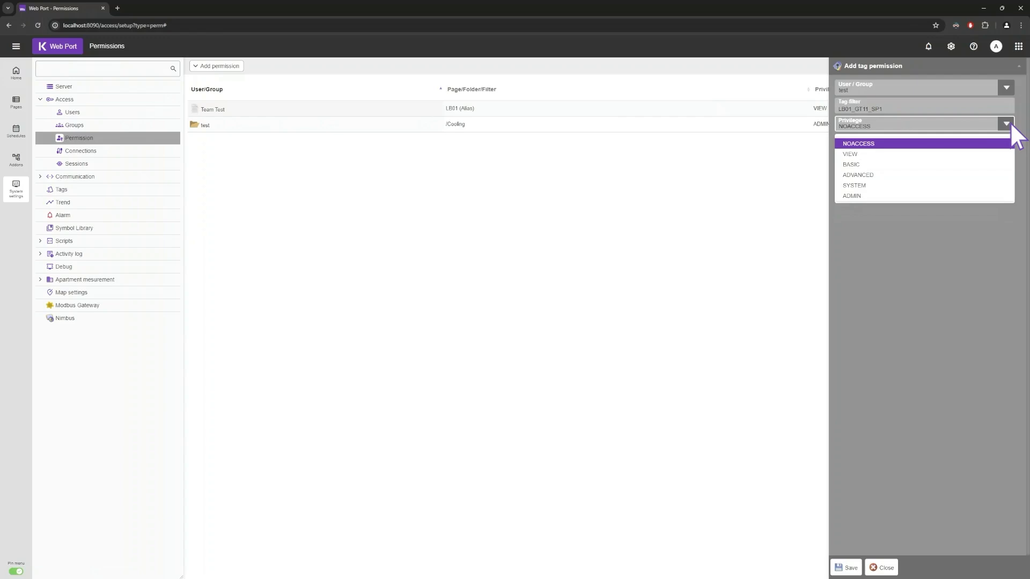
pyautogui.click(886, 176)
pyautogui.click(847, 567)
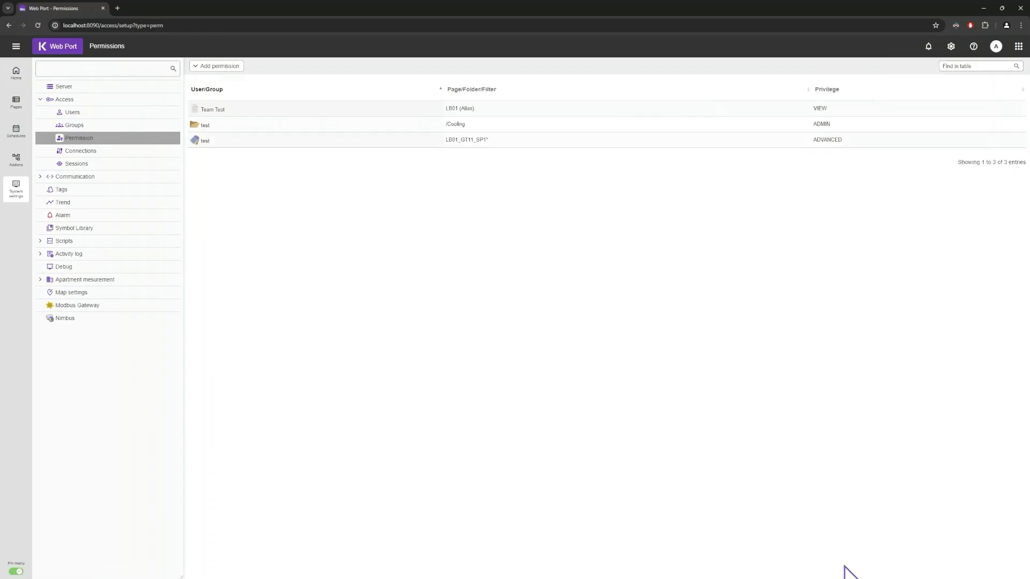
pyautogui.click(217, 66)
# - Add an object permission for test on VENTILATION_LB01_WPP.SV31 with ADVANCED privilege
pyautogui.click(231, 127)
pyautogui.click(1007, 87)
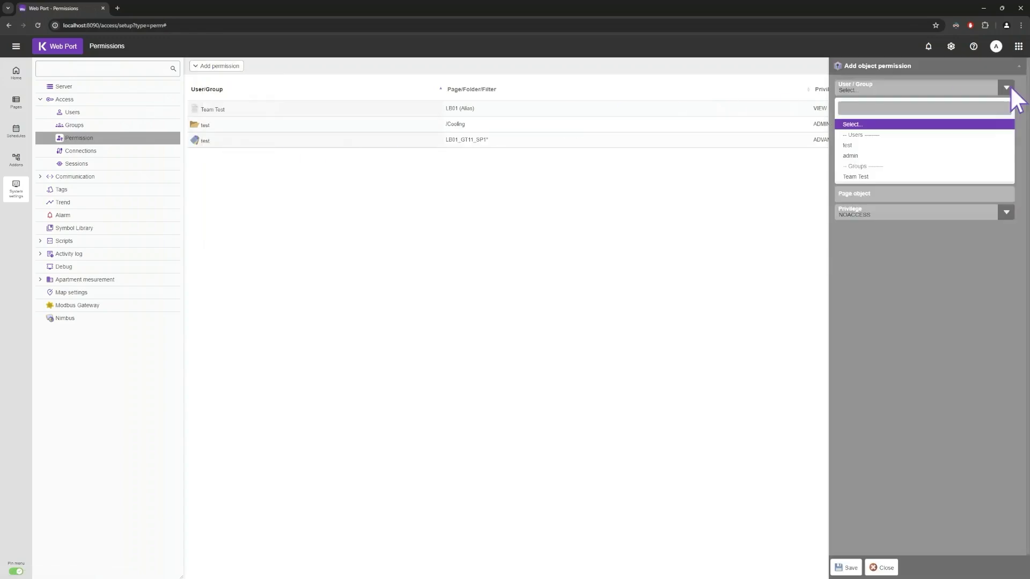
pyautogui.click(868, 145)
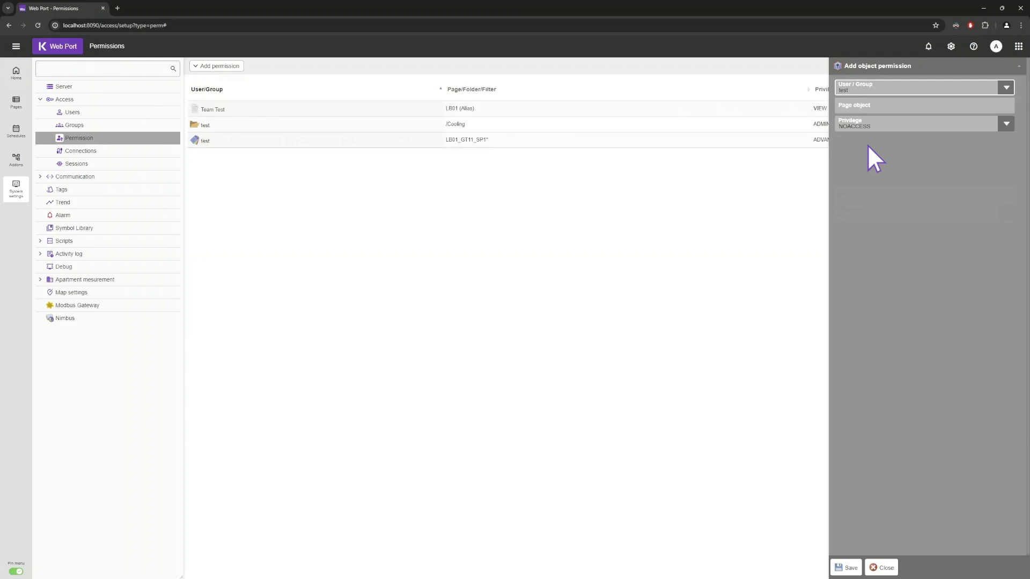
pyautogui.click(932, 106)
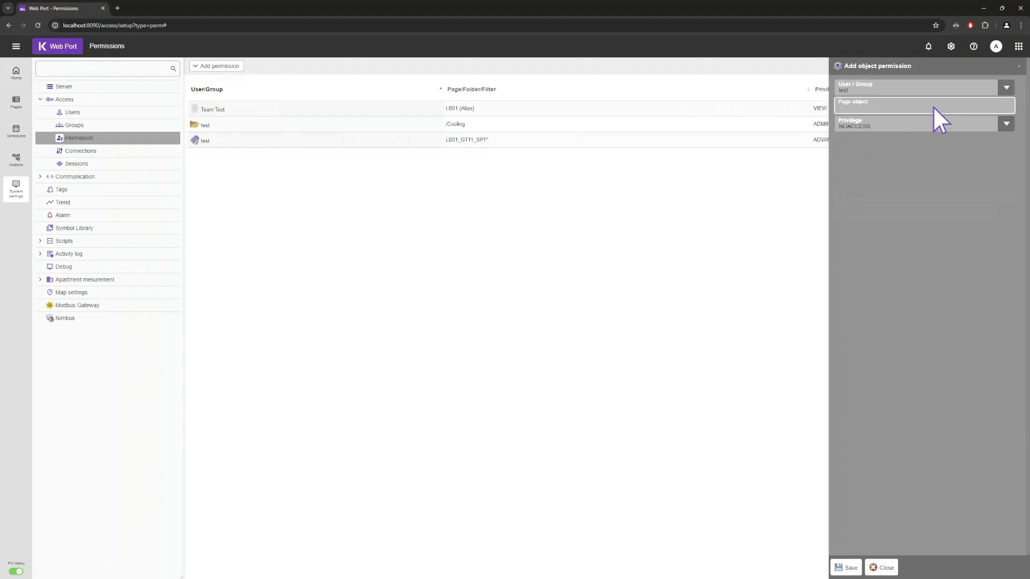
pyautogui.write('VENTILATION_LB01_WPPSV')
pyautogui.write('31')
pyautogui.click(1007, 123)
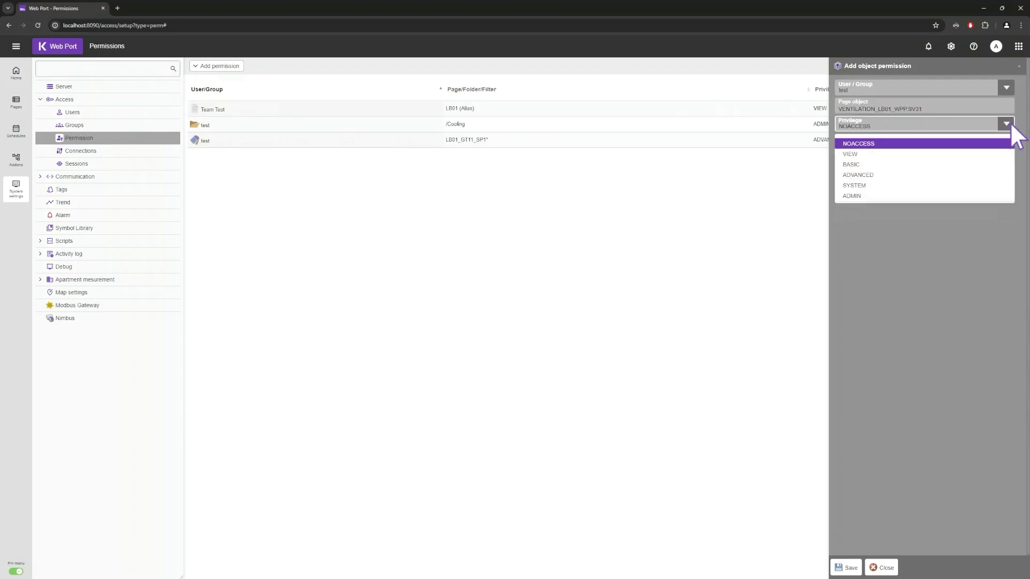
pyautogui.click(907, 175)
pyautogui.click(846, 568)
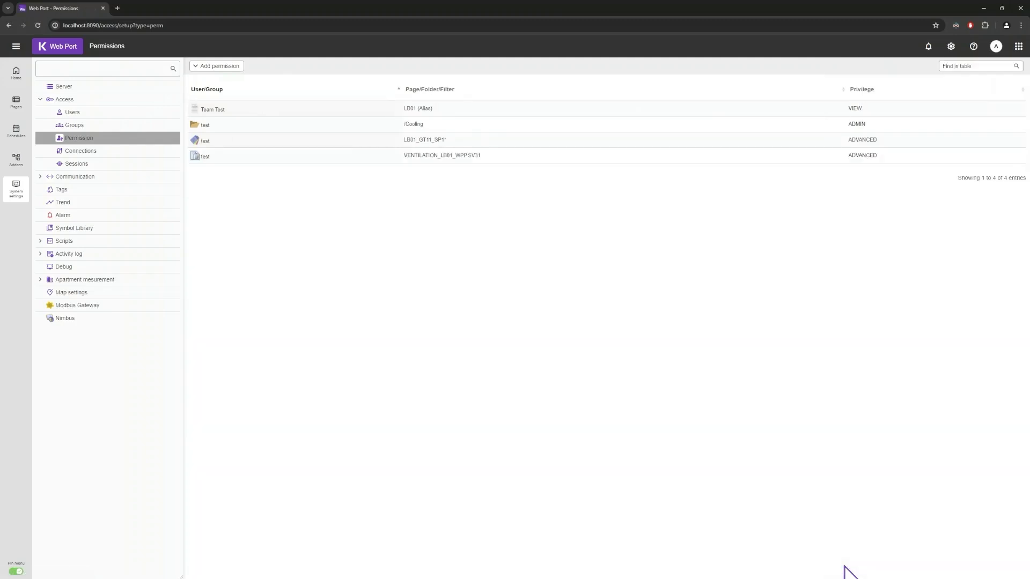
# - Add a function permission for user test: function Tag setup, privilege ADMIN
pyautogui.click(213, 66)
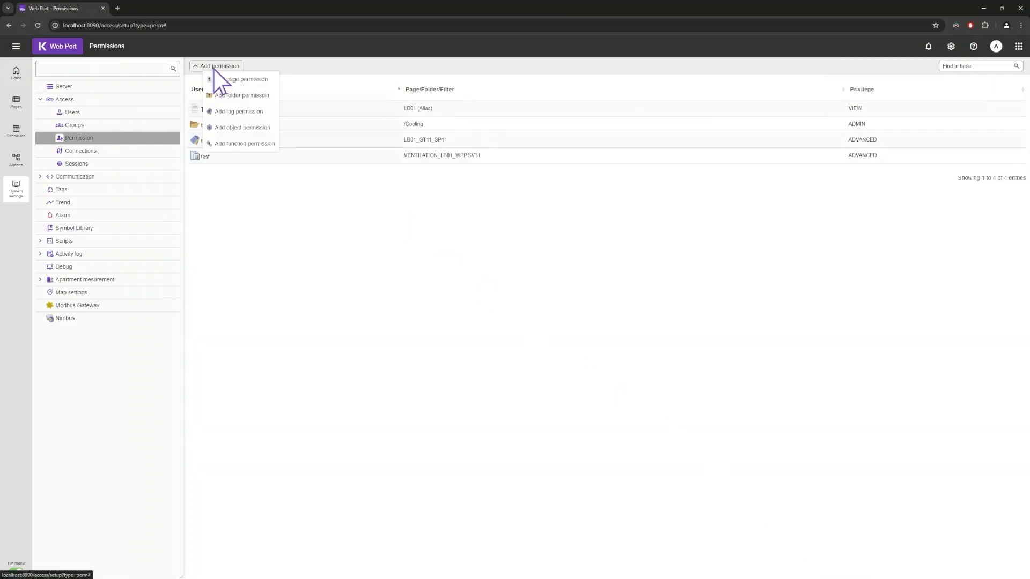
pyautogui.click(228, 143)
pyautogui.click(997, 88)
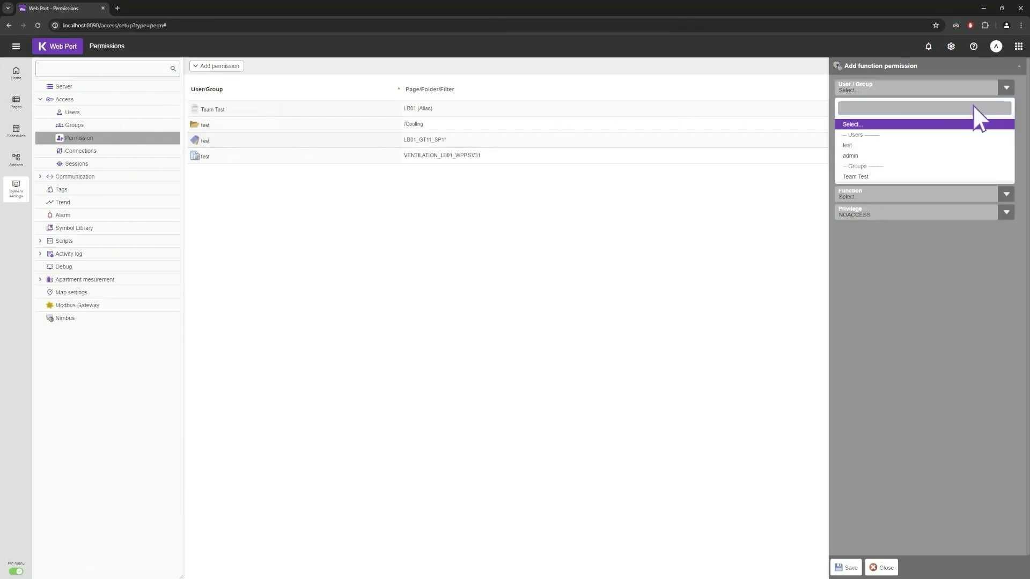
pyautogui.click(886, 144)
pyautogui.click(1007, 105)
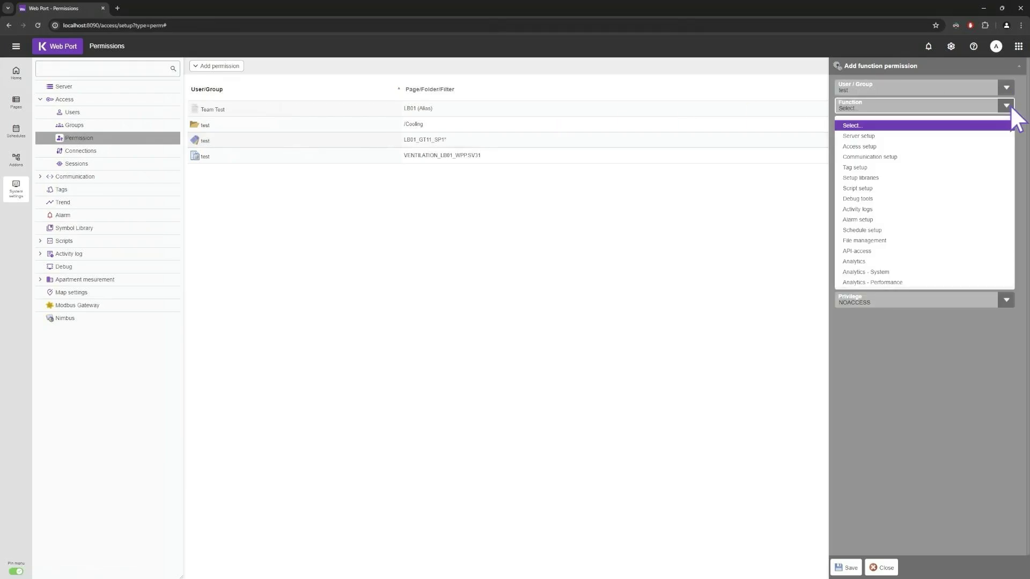
pyautogui.click(876, 168)
pyautogui.click(1004, 127)
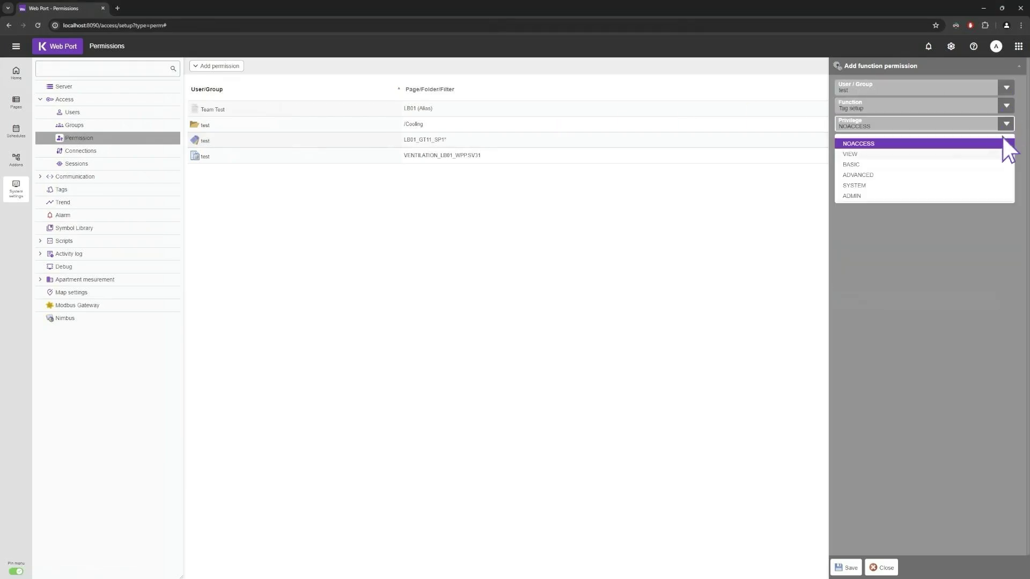
pyautogui.click(945, 195)
pyautogui.click(847, 567)
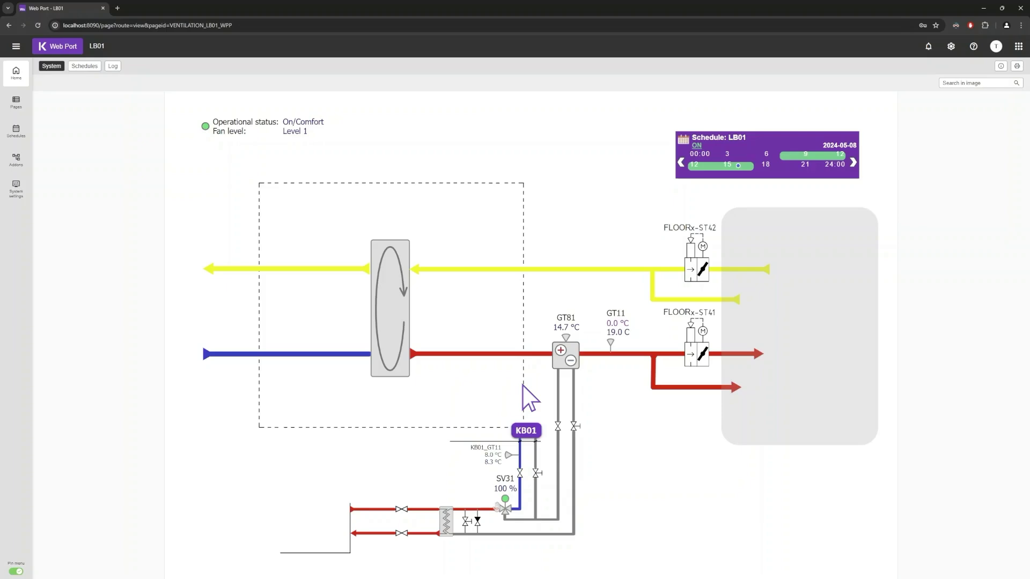
# - Set GT11's comfort setpoint to 19 and save it
pyautogui.click(617, 332)
pyautogui.click(866, 121)
pyautogui.write('19')
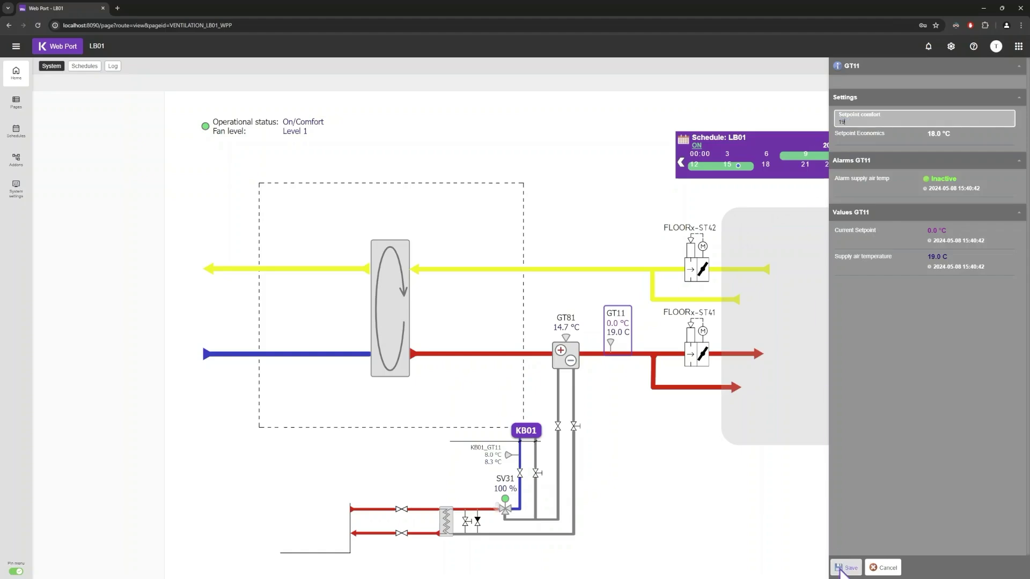
pyautogui.click(840, 570)
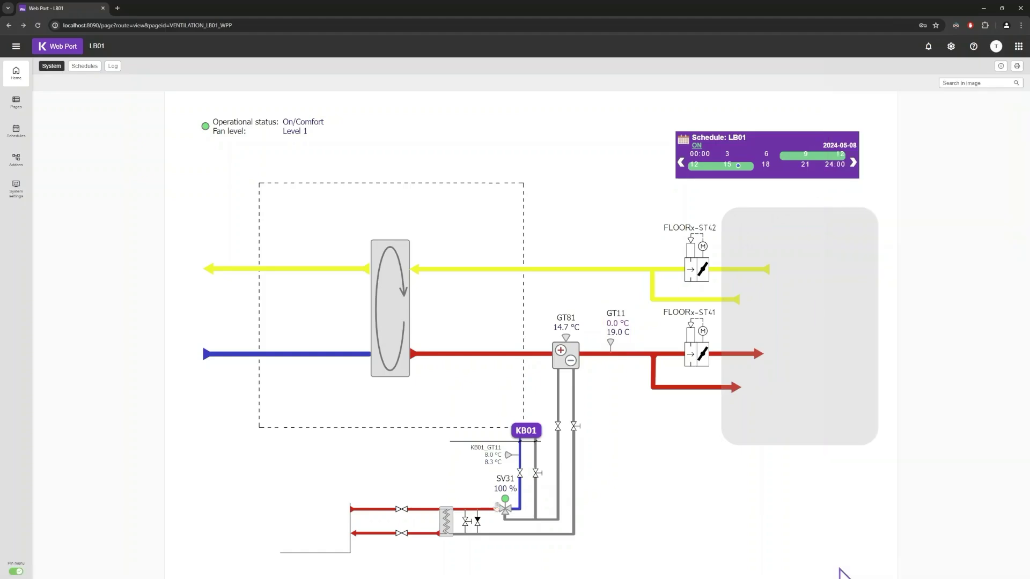
# - Turn SV31's manual maneuver off, save, and go to the KB01 cooling page
pyautogui.click(504, 505)
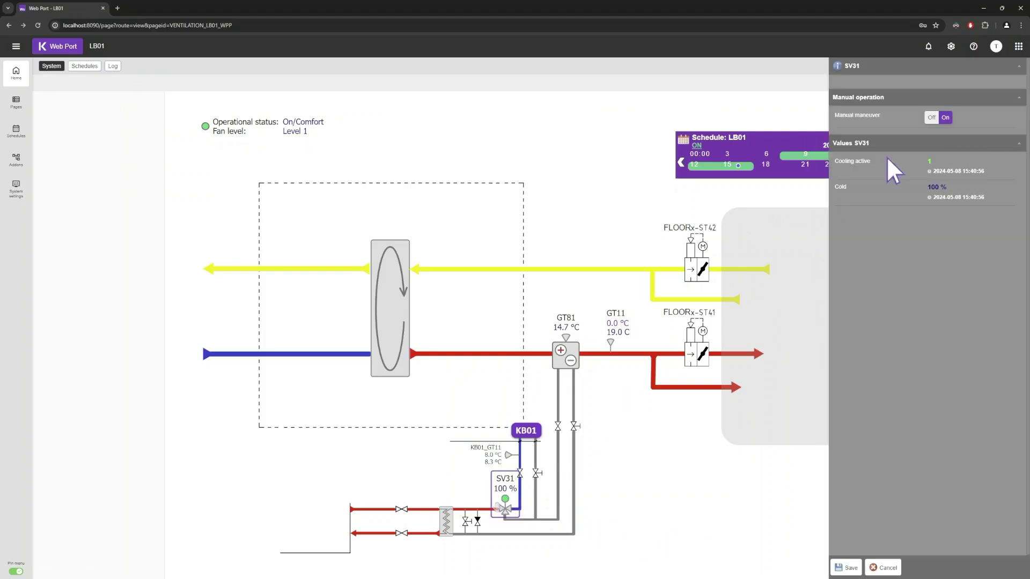
pyautogui.click(933, 118)
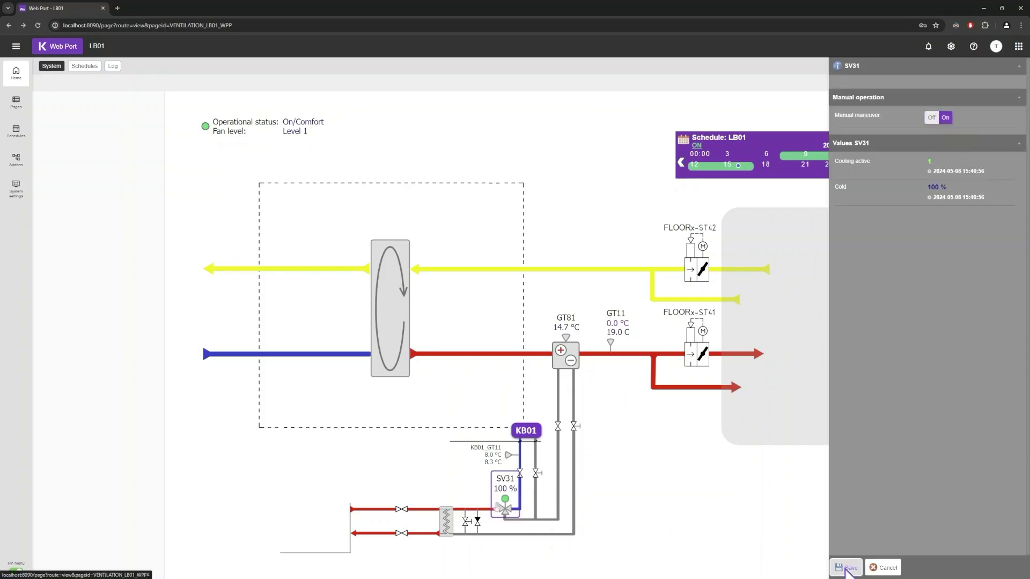
pyautogui.click(847, 567)
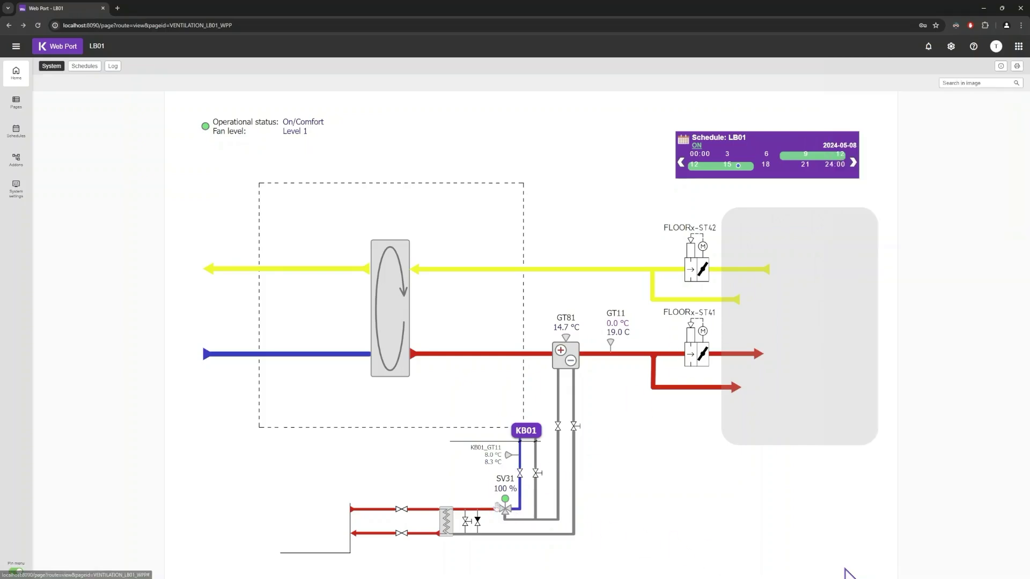
pyautogui.click(526, 434)
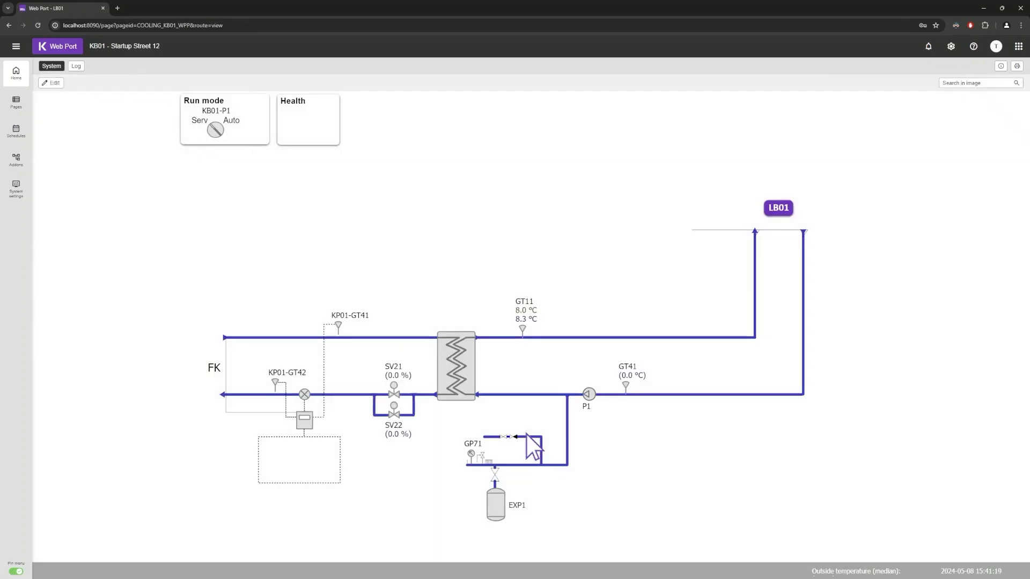
# - Put the KB01 page into edit mode and open the System settings Tags list
pyautogui.click(53, 84)
pyautogui.click(14, 190)
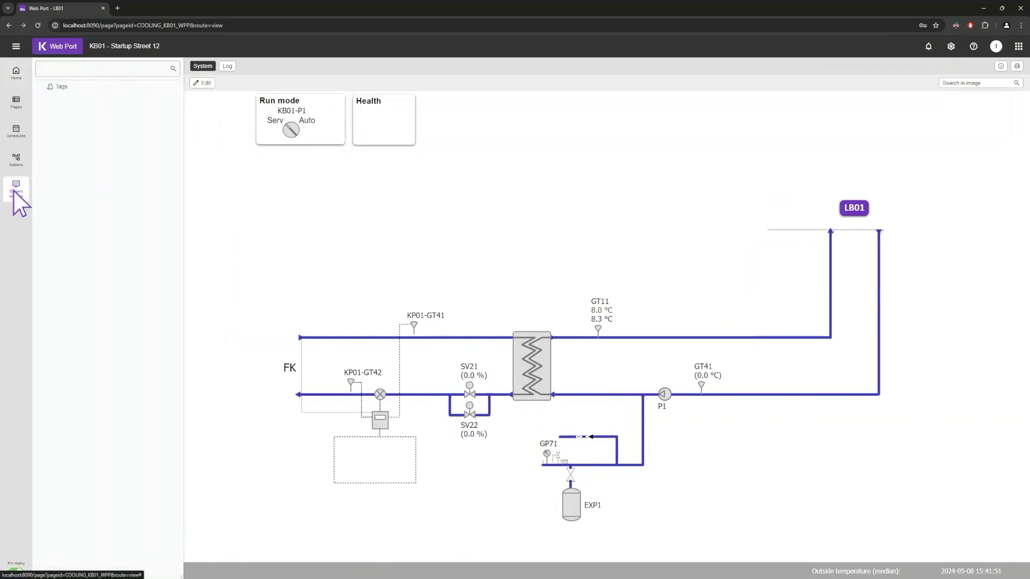
pyautogui.click(70, 88)
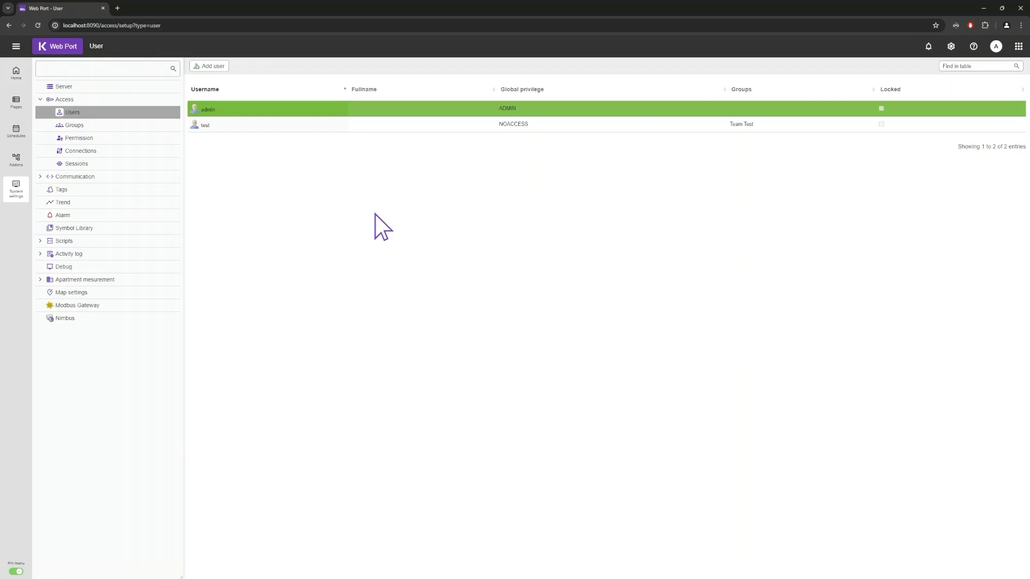
# - Enable Fullscreen on the localhost connection under Access > Connections and save
pyautogui.click(97, 152)
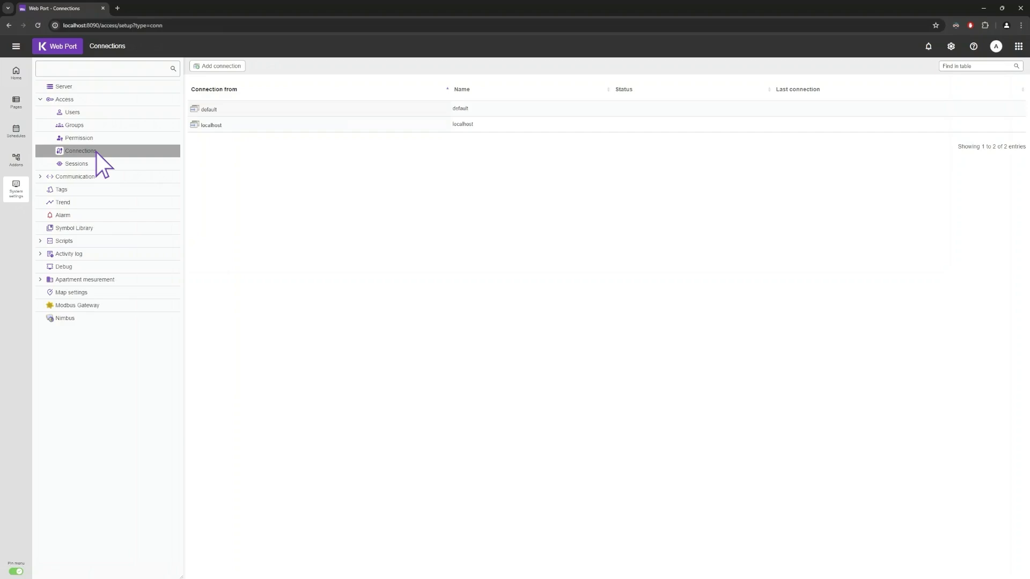
pyautogui.click(217, 125)
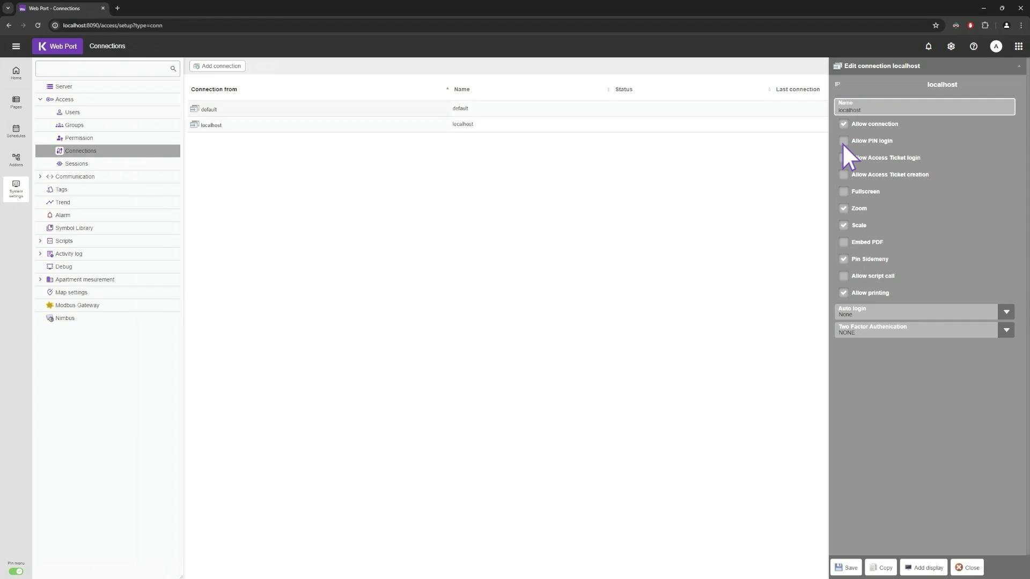
pyautogui.click(843, 192)
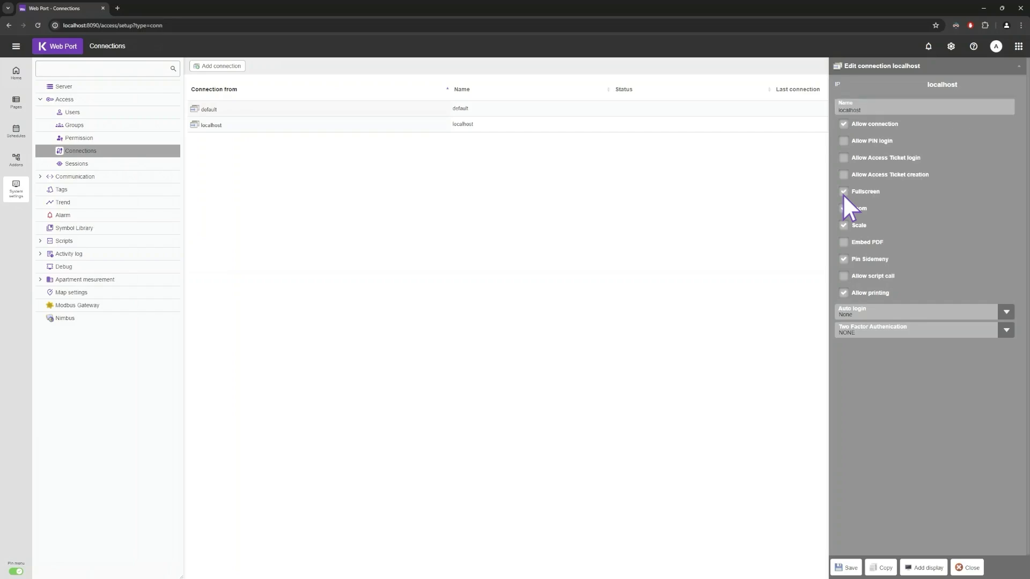
pyautogui.click(845, 567)
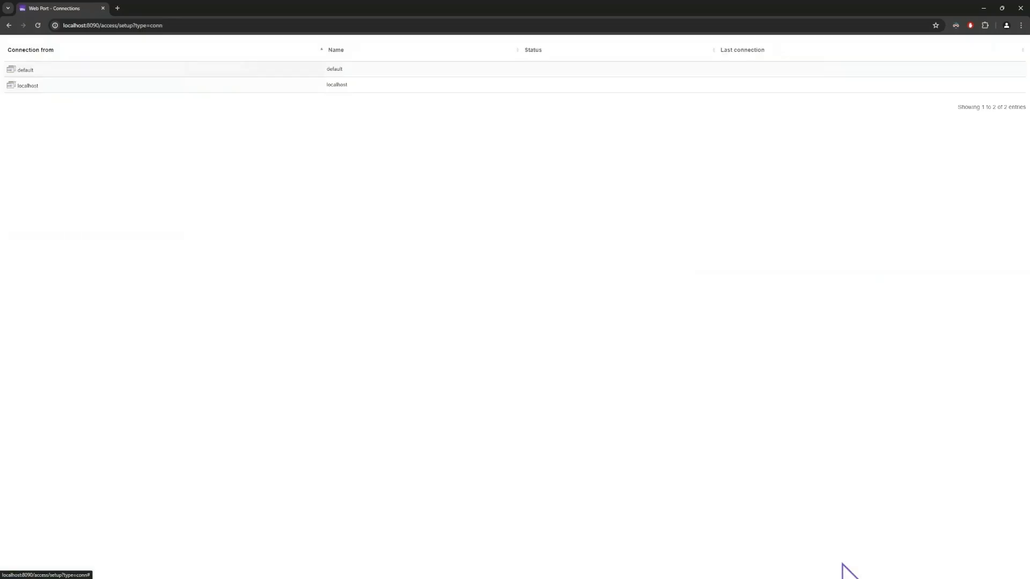
# - Save the localhost connection with Fullscreen off, then reopen its settings
pyautogui.click(31, 87)
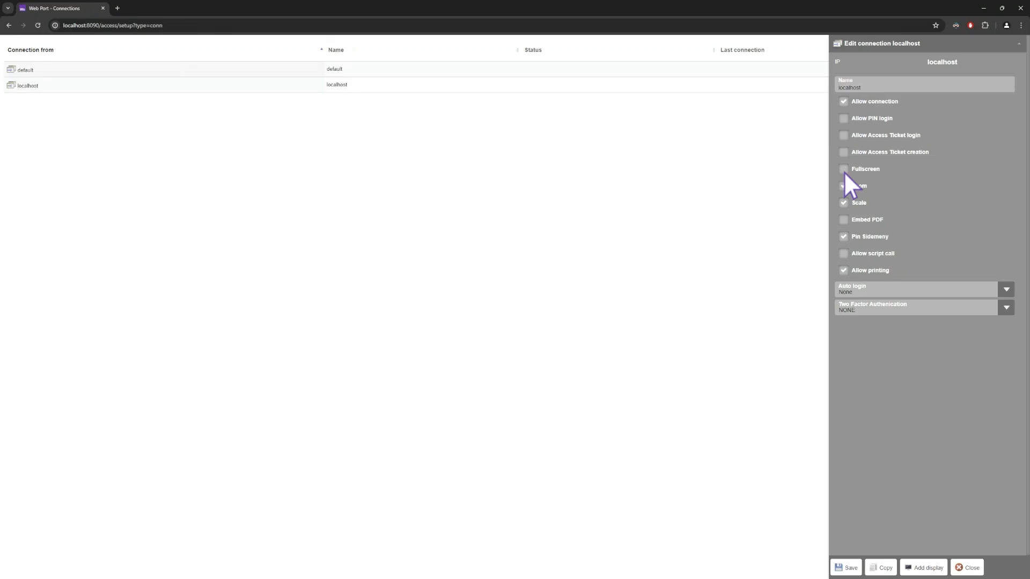
pyautogui.click(845, 567)
pyautogui.click(217, 127)
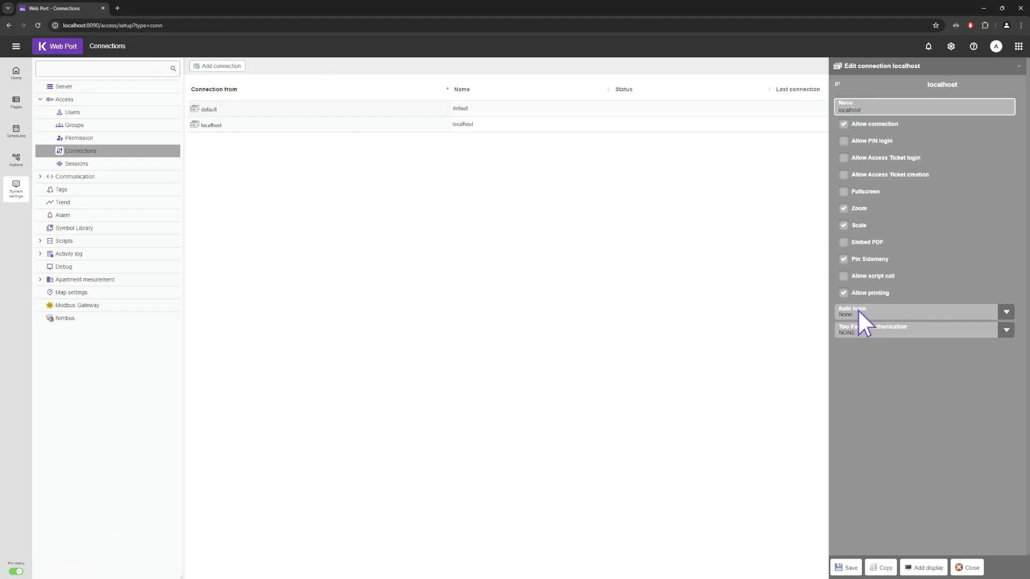
pyautogui.click(1007, 329)
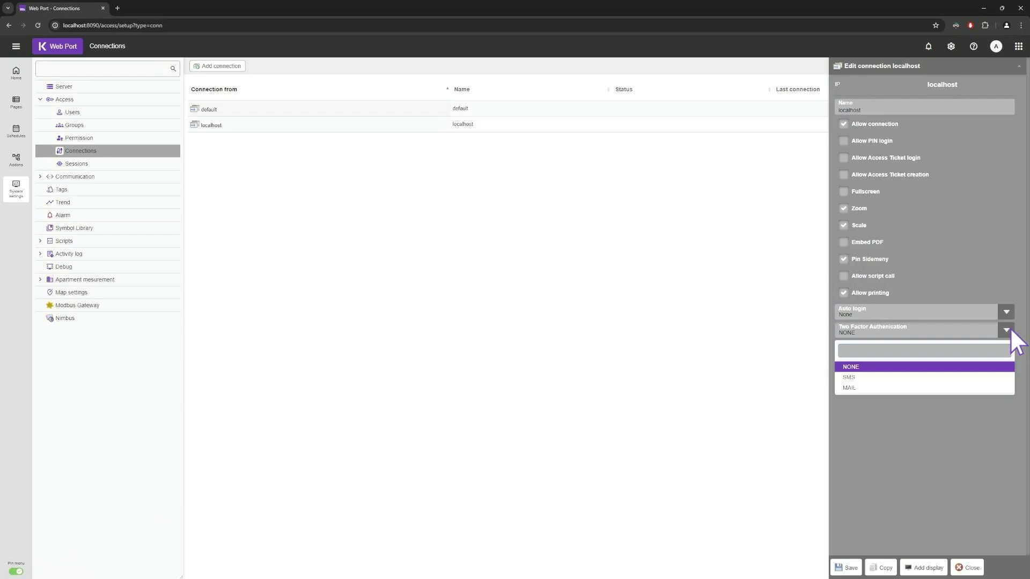
pyautogui.click(1010, 328)
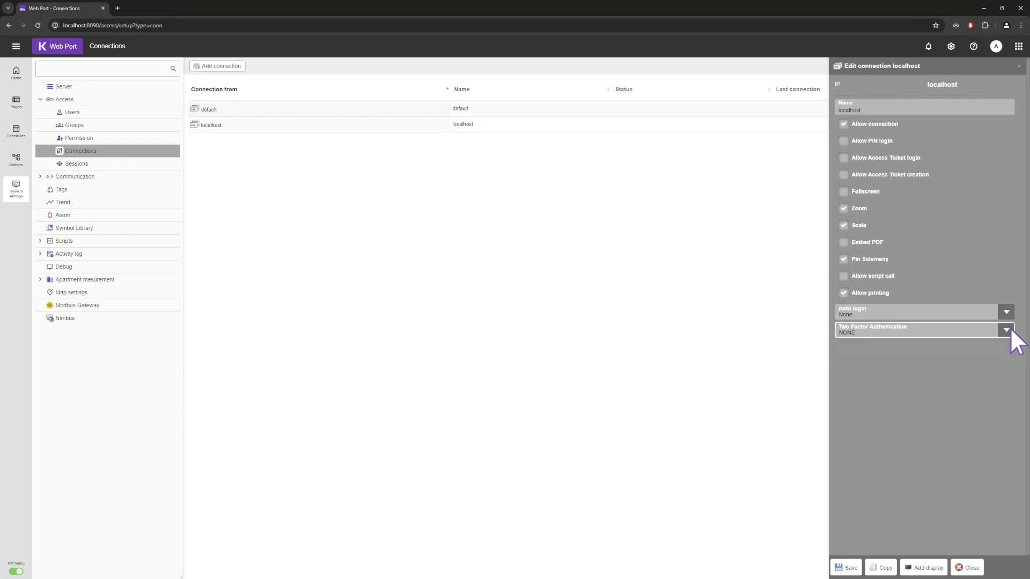